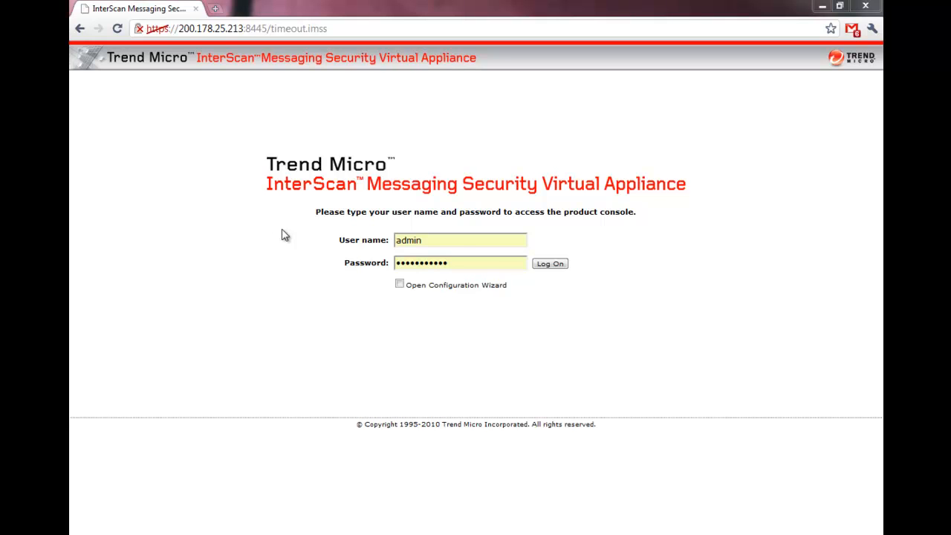
# - Look through the sample bulk emails in Outlook, from the 33% OFF skydiving offer to the Walmart TV LED 32 promotion, including their footers
pyautogui.moveTo(71, 175)
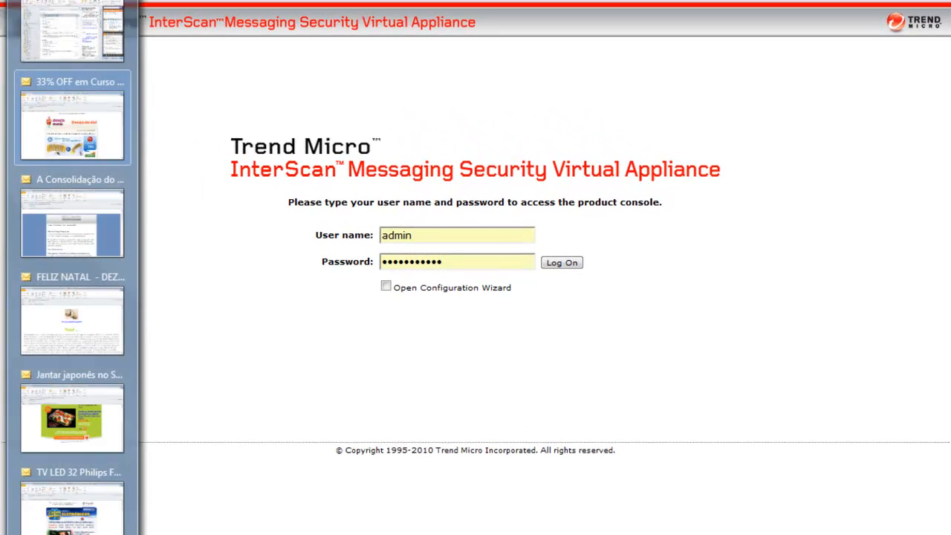
pyautogui.click(58, 114)
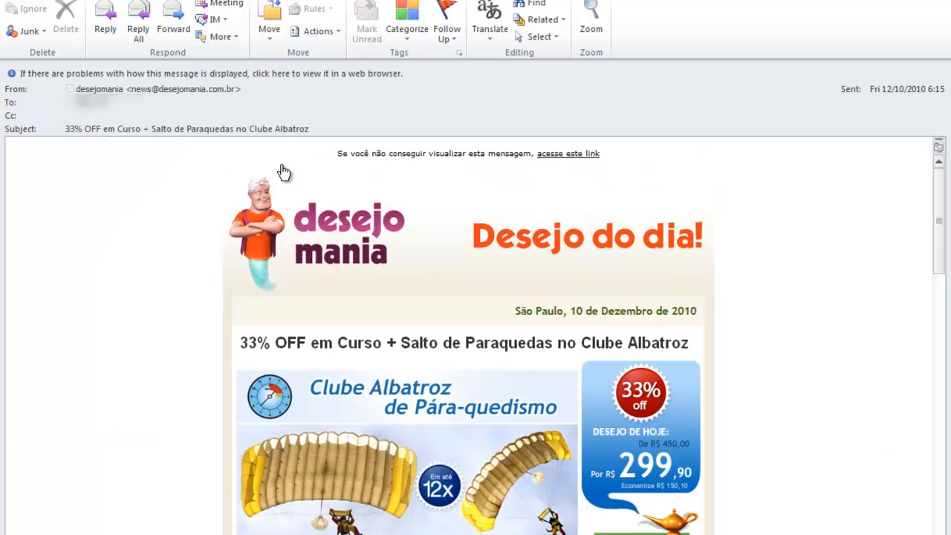
pyautogui.moveTo(941, 206); pyautogui.dragTo(942, 483)
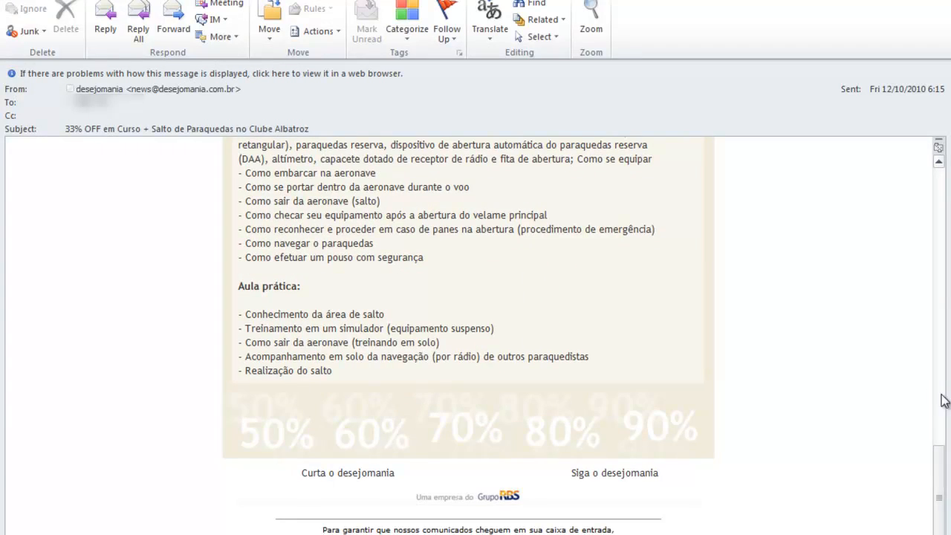
pyautogui.click(78, 220)
pyautogui.moveTo(940, 205); pyautogui.dragTo(940, 411)
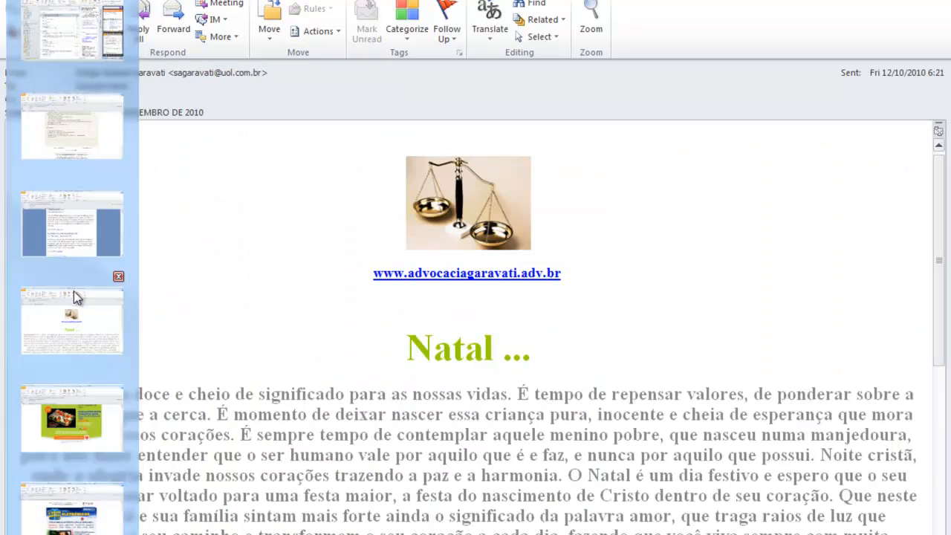
pyautogui.click(74, 297)
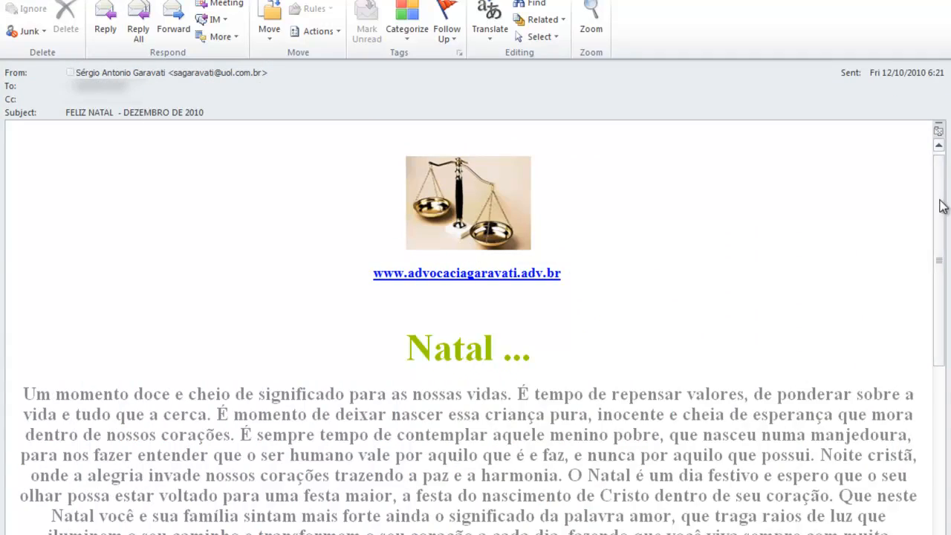
pyautogui.scroll(-5, 941, 209)
pyautogui.scroll(-4, 475, 325)
pyautogui.scroll(7, 475, 325)
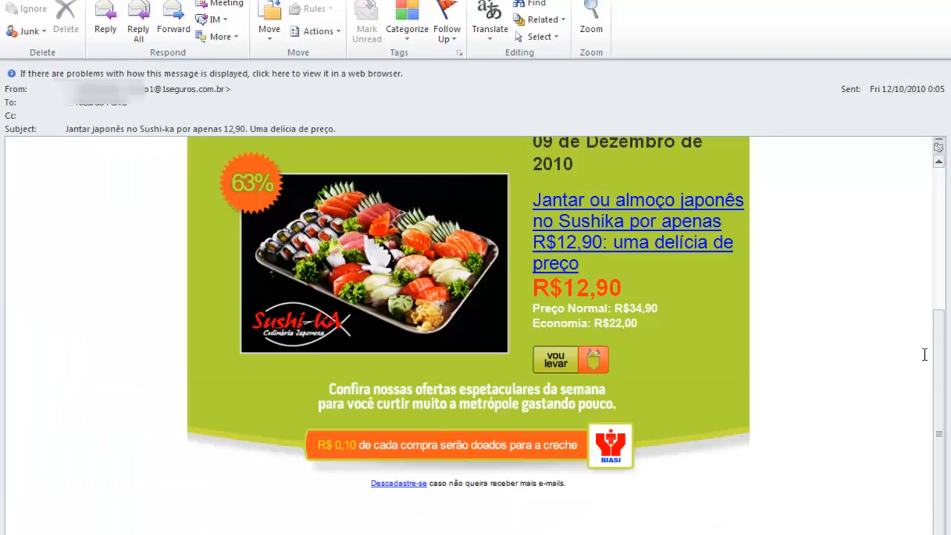
pyautogui.moveTo(941, 361); pyautogui.dragTo(928, 227)
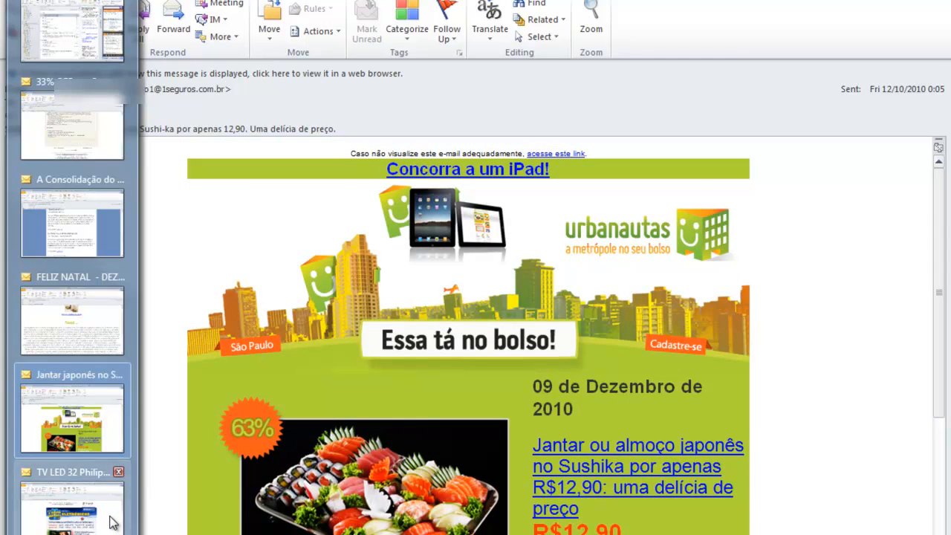
pyautogui.click(110, 521)
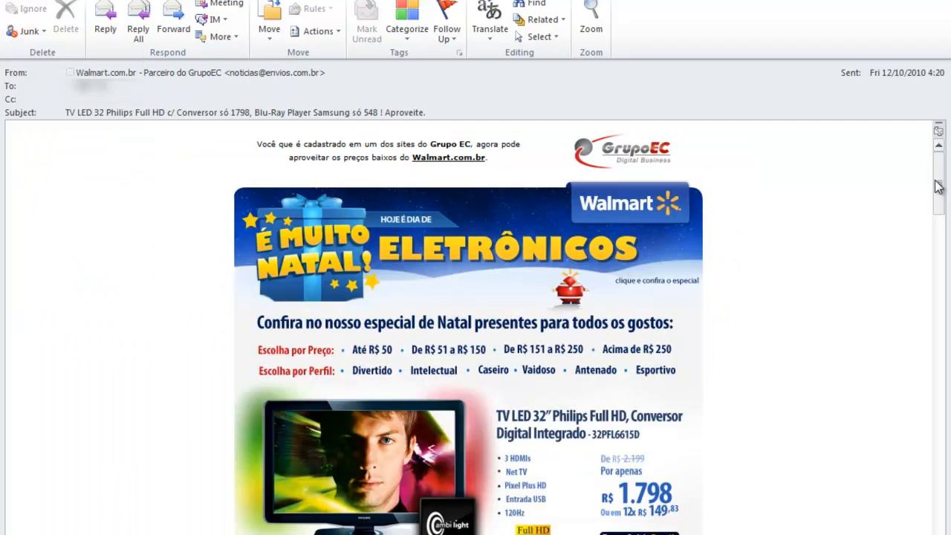
pyautogui.moveTo(941, 188); pyautogui.dragTo(922, 205)
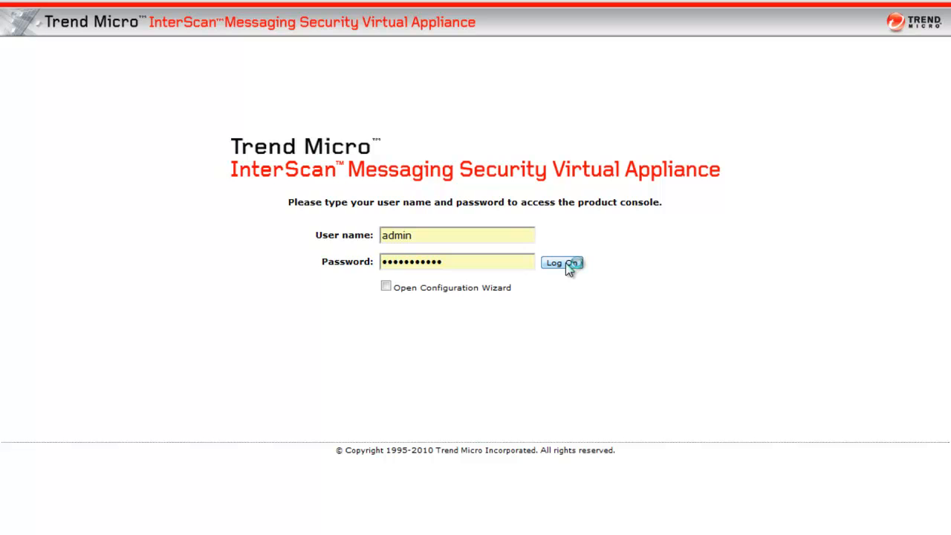
# - Log on to the InterScan Messaging Security console and open the "Mala Direta - RegEx" rule from the policy list
pyautogui.click(565, 263)
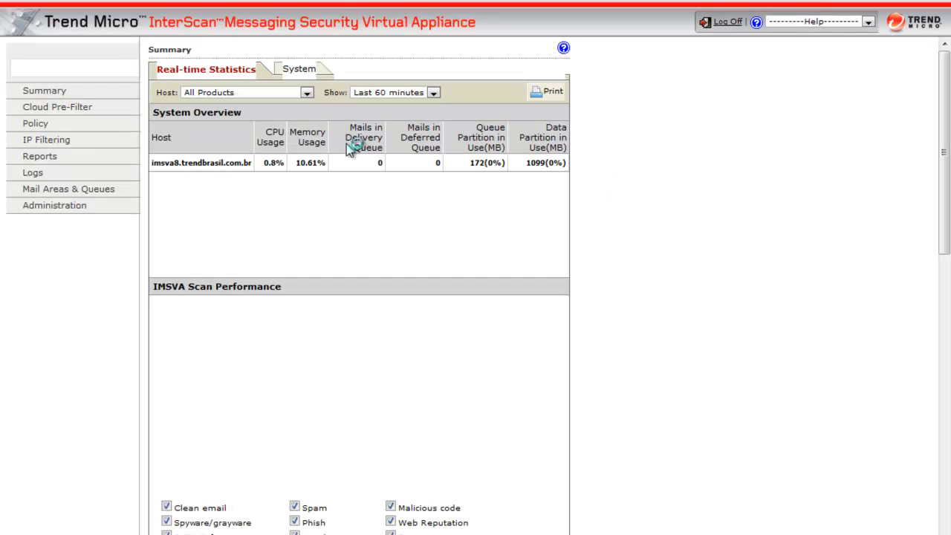
pyautogui.click(33, 117)
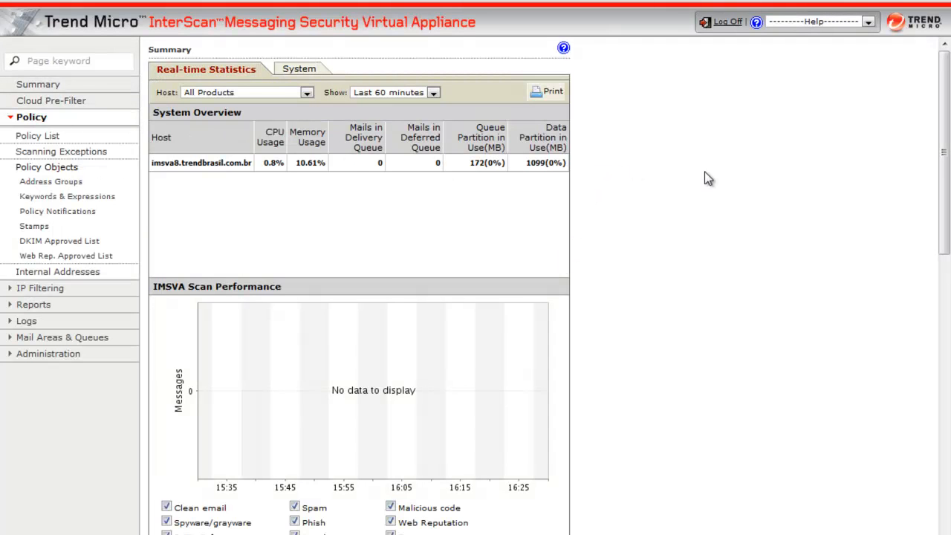
pyautogui.click(46, 137)
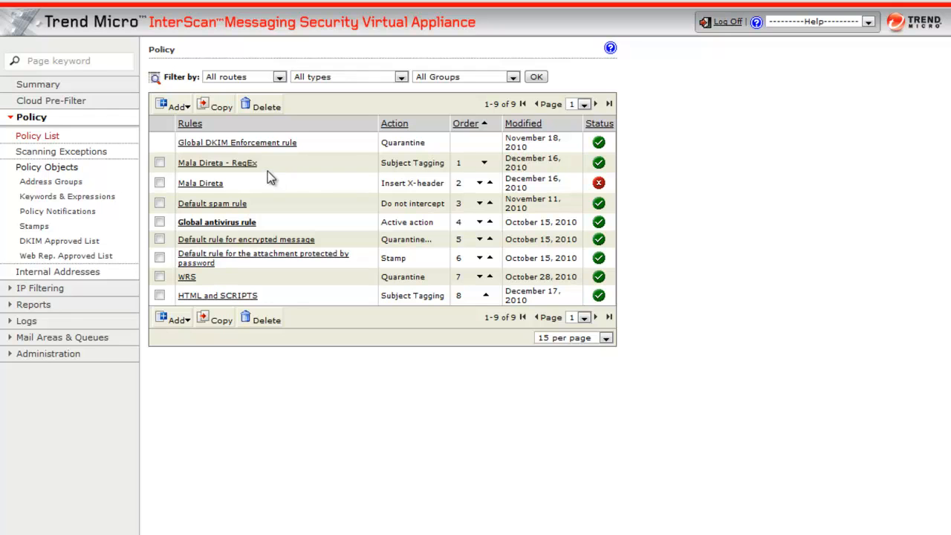
pyautogui.click(235, 164)
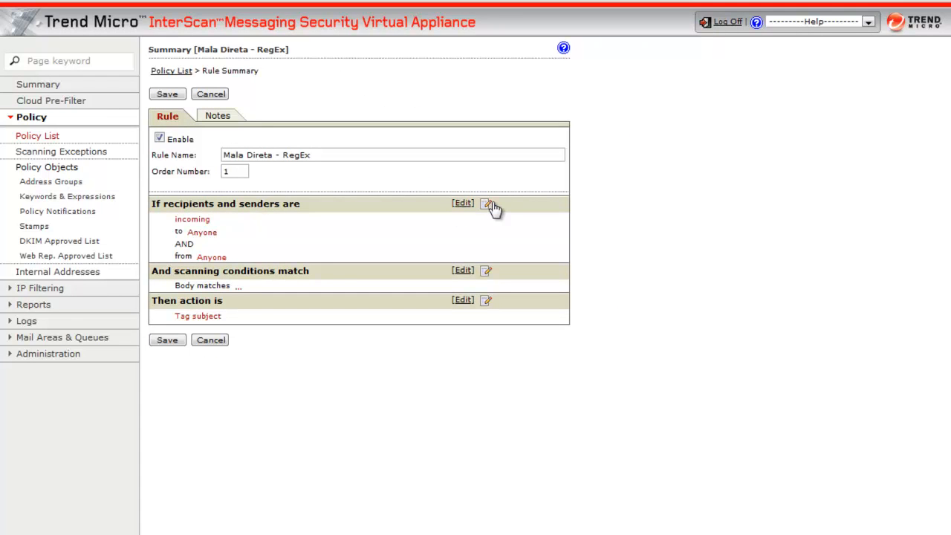
# - Check the rule's recipients and senders settings for incoming messages, leave the address selection without editing, and return to the rule summary
pyautogui.click(487, 205)
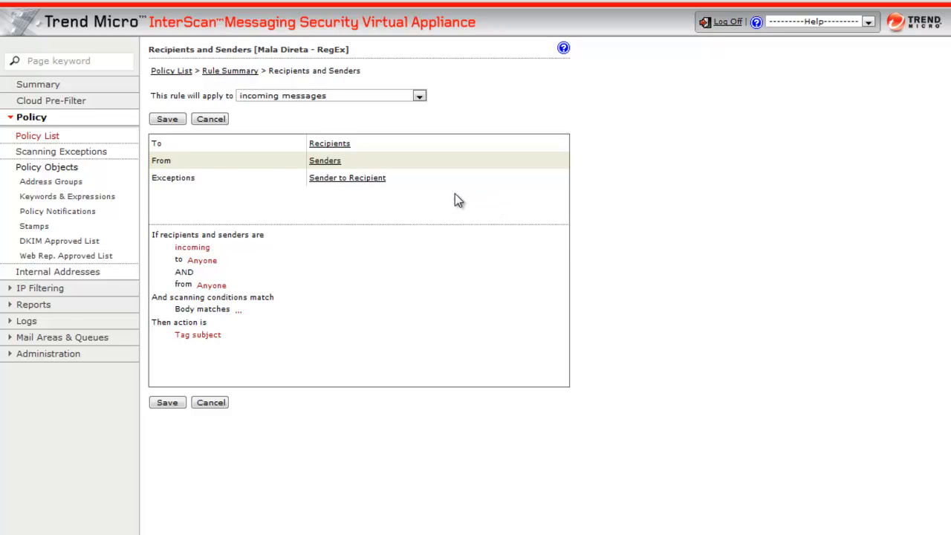
pyautogui.click(331, 160)
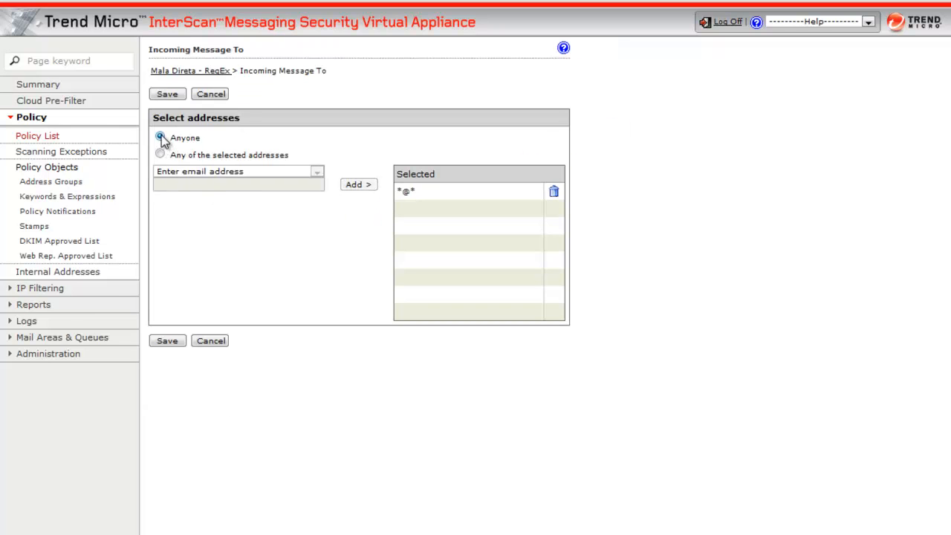
pyautogui.click(212, 93)
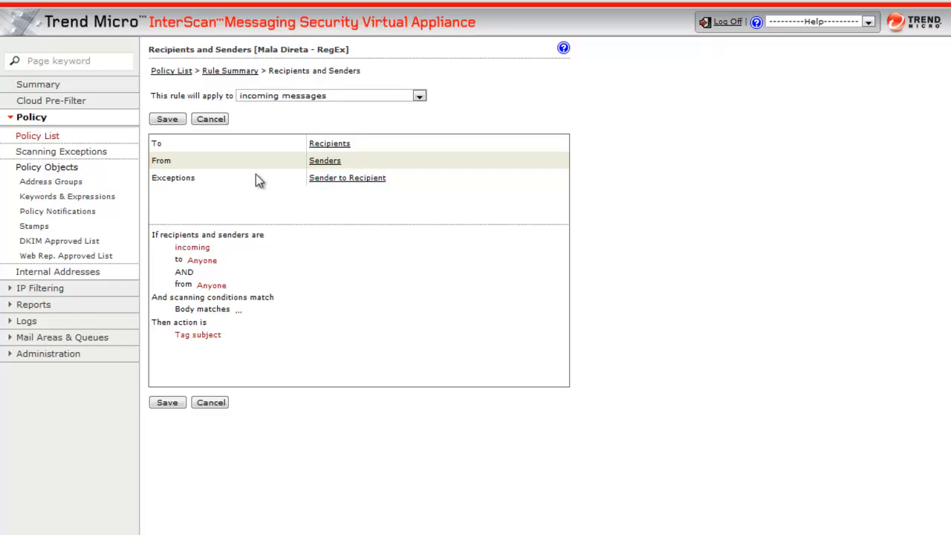
pyautogui.click(169, 120)
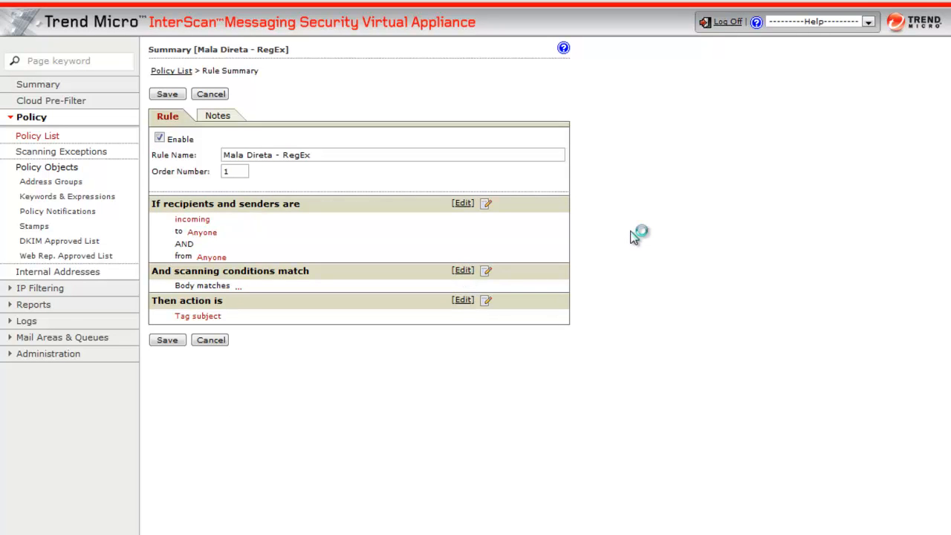
# - Open the rule's body keyword expressions scanning condition and open the Mala Direta keyword list for editing
pyautogui.moveTo(560, 225); pyautogui.dragTo(566, 303)
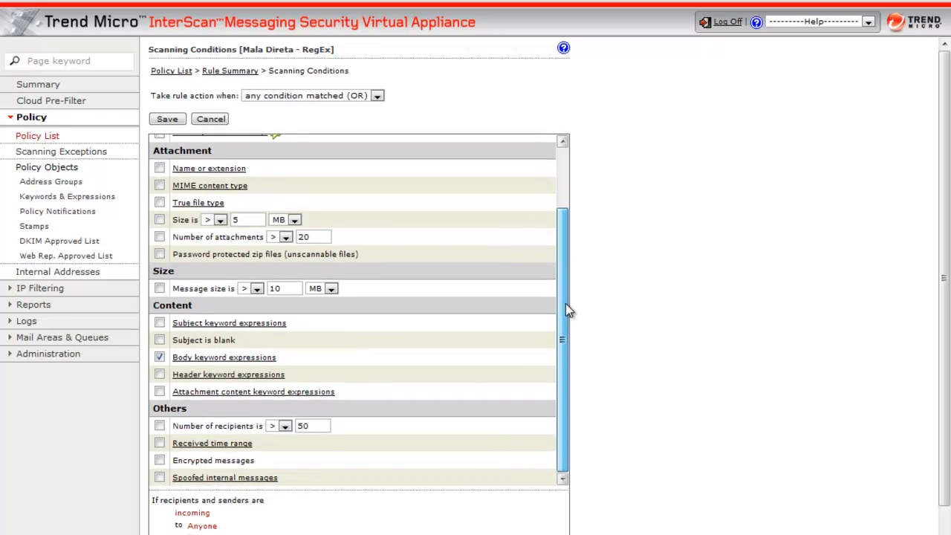
pyautogui.doubleClick(172, 303)
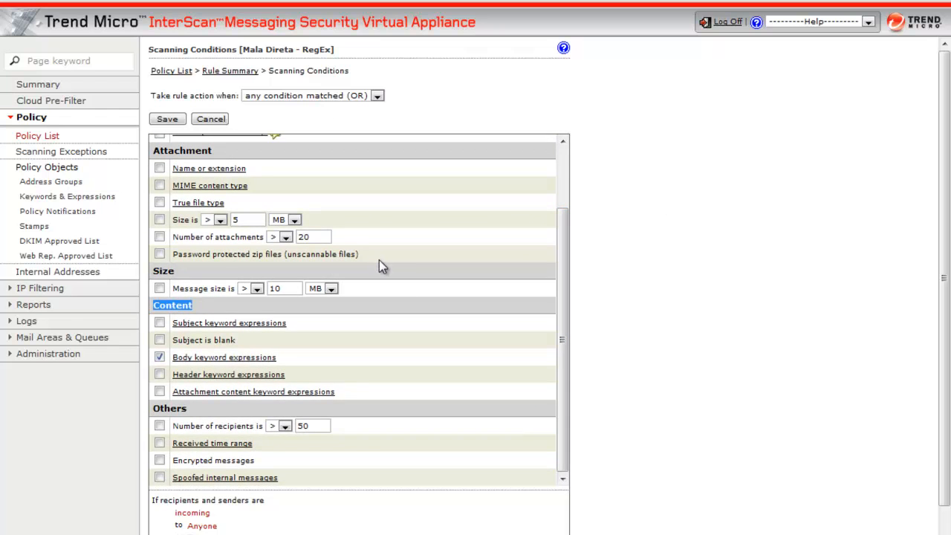
pyautogui.moveTo(306, 357); pyautogui.dragTo(172, 357)
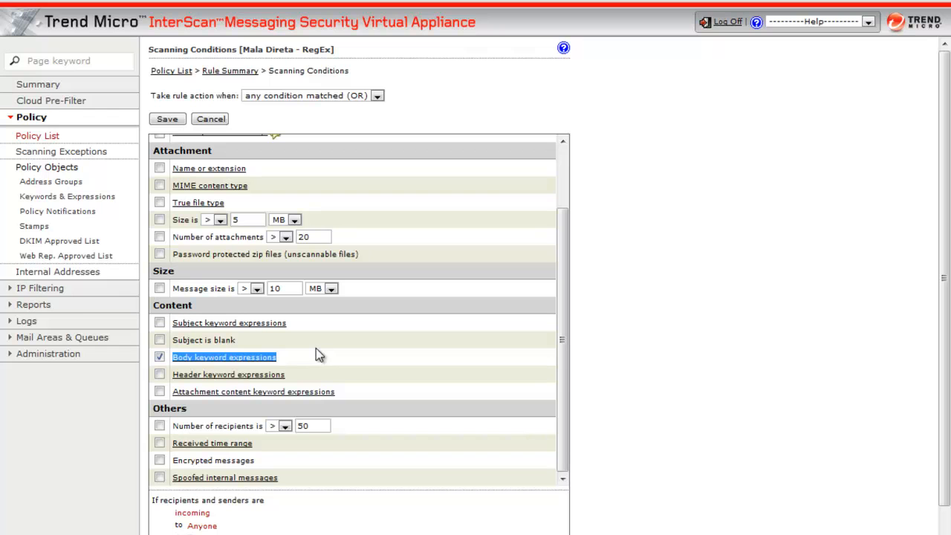
pyautogui.click(253, 360)
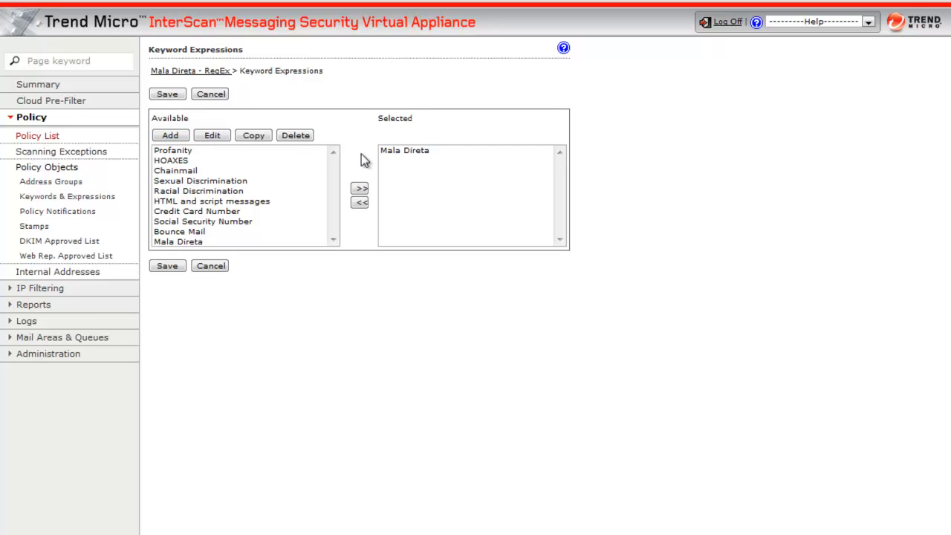
pyautogui.click(394, 153)
pyautogui.click(223, 140)
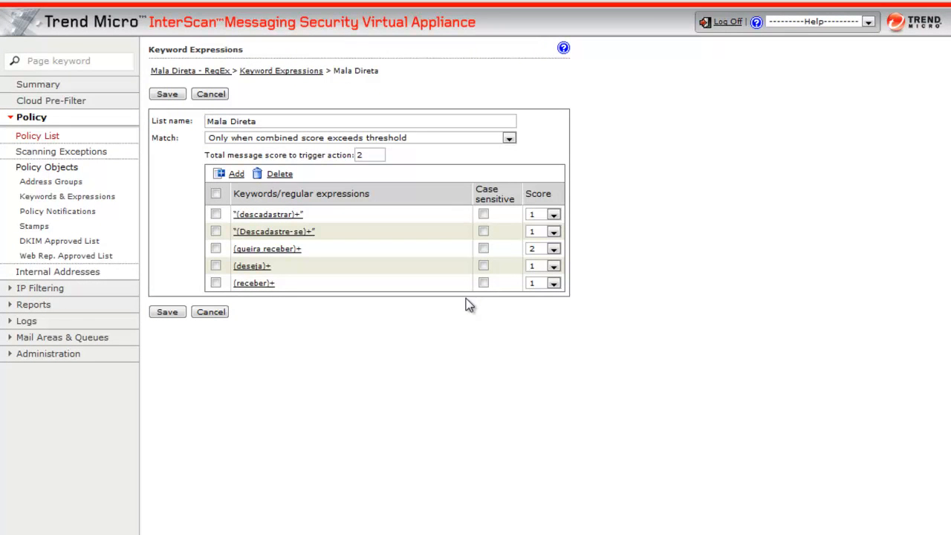
# - Set the Mala Direta list's match condition to "Only when combined score exceeds threshold"
pyautogui.click(301, 117)
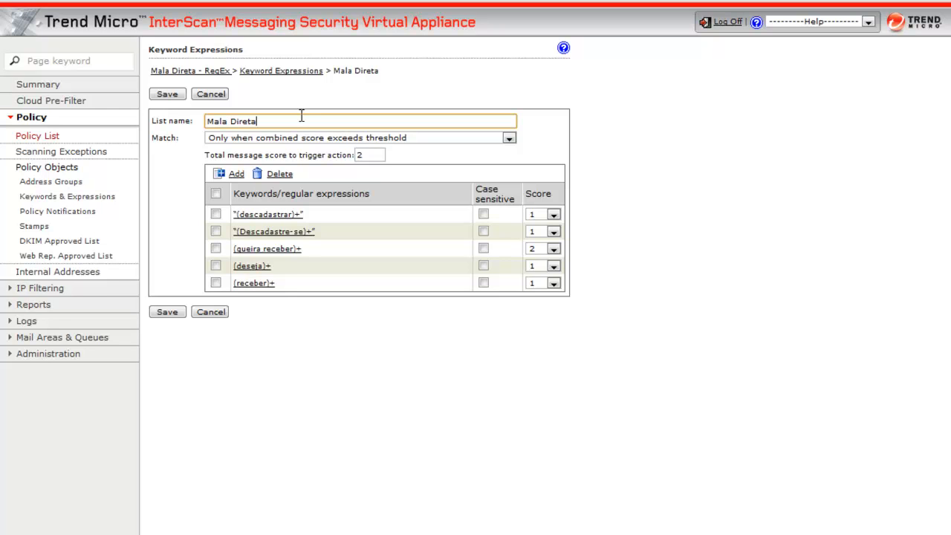
pyautogui.click(508, 139)
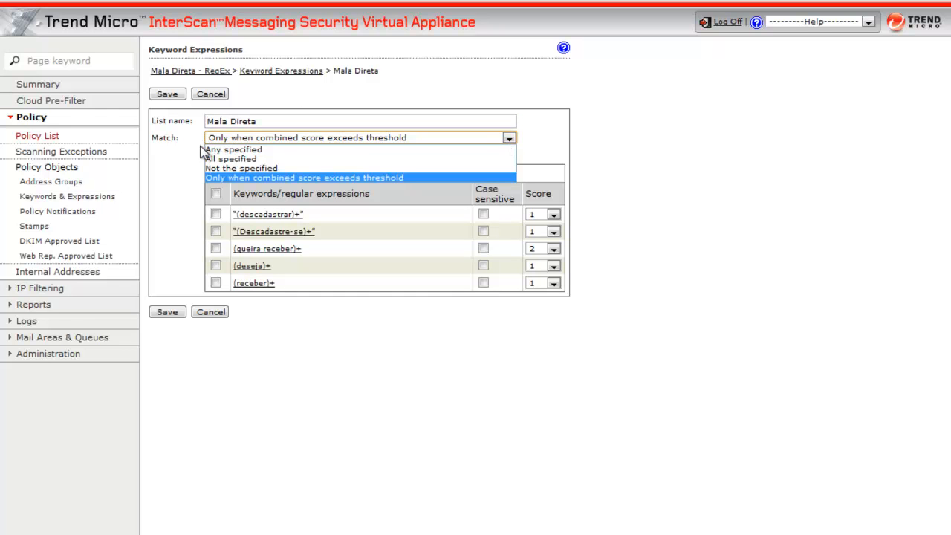
pyautogui.click(235, 178)
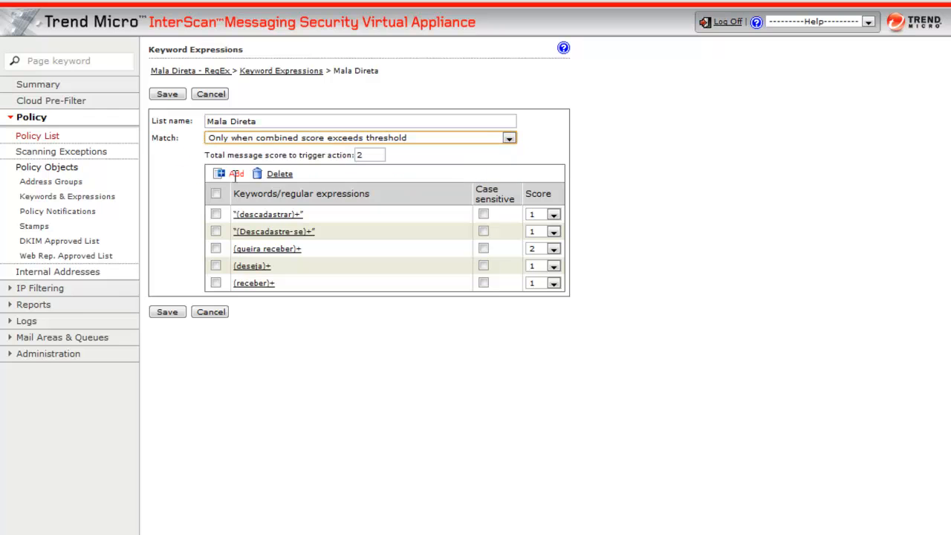
pyautogui.click(718, 116)
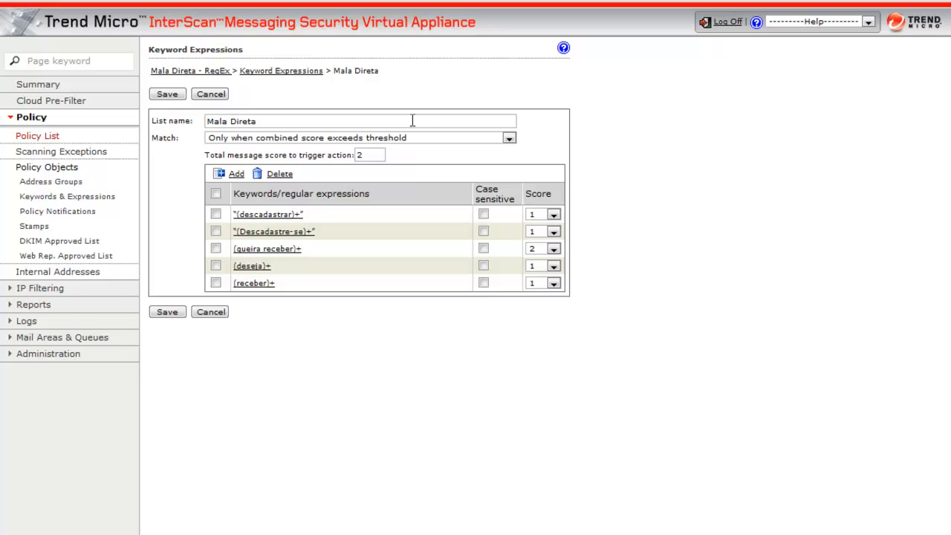
pyautogui.moveTo(346, 248); pyautogui.dragTo(213, 248)
# - Start a new keyword expression in the Mala Direta list and enter (palavra)+ as its text
pyautogui.click(234, 175)
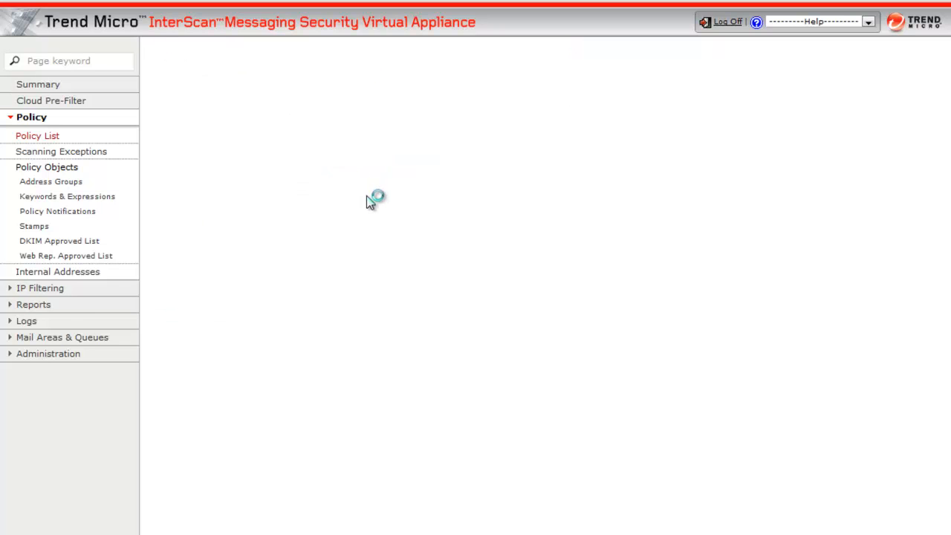
pyautogui.click(344, 177)
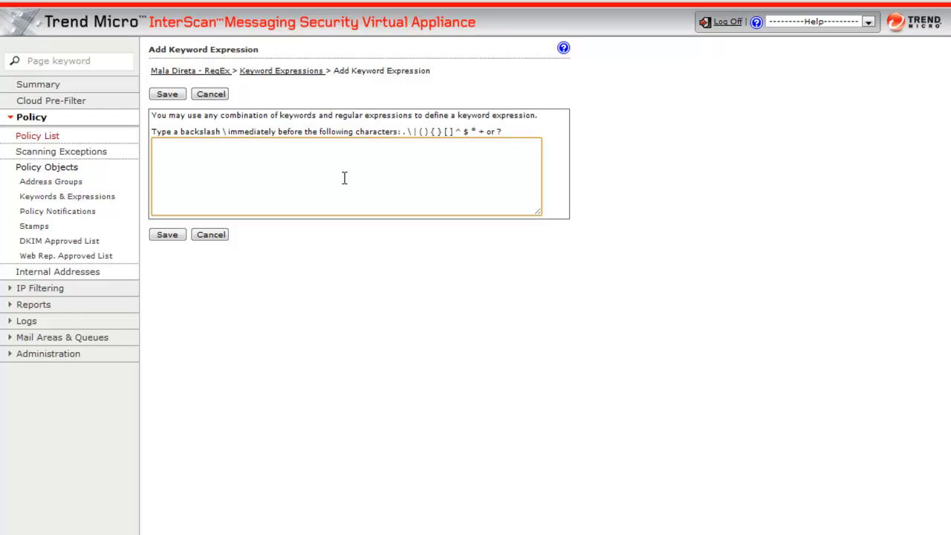
pyautogui.write('(')
pyautogui.write('e')
pyautogui.write('xp')
pyautogui.press('BackSpace')
pyautogui.press('BackSpace')
pyautogui.press('BackSpace')
pyautogui.write('palavra)+')
# - Examine the unsubscribe wording at the end of the 33% OFF skydiving email
pyautogui.click(1, 61)
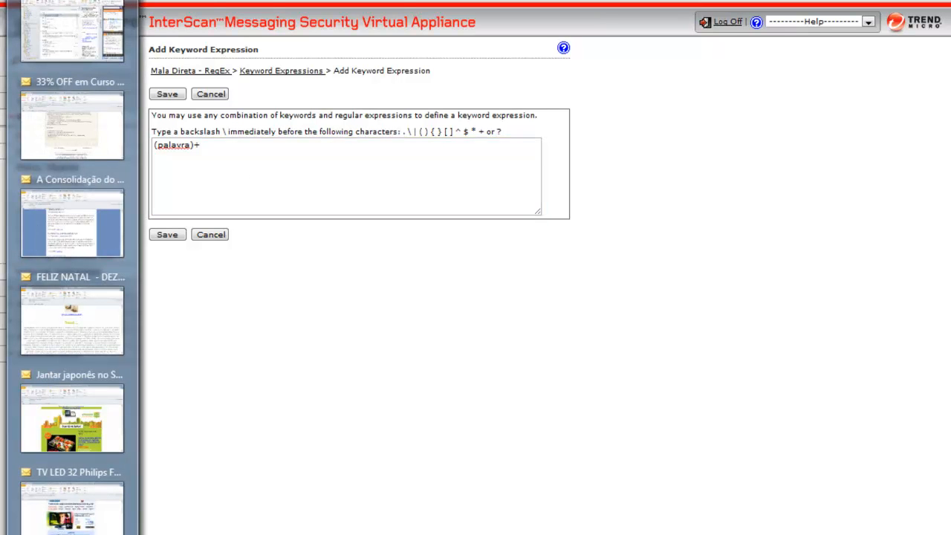
pyautogui.click(68, 124)
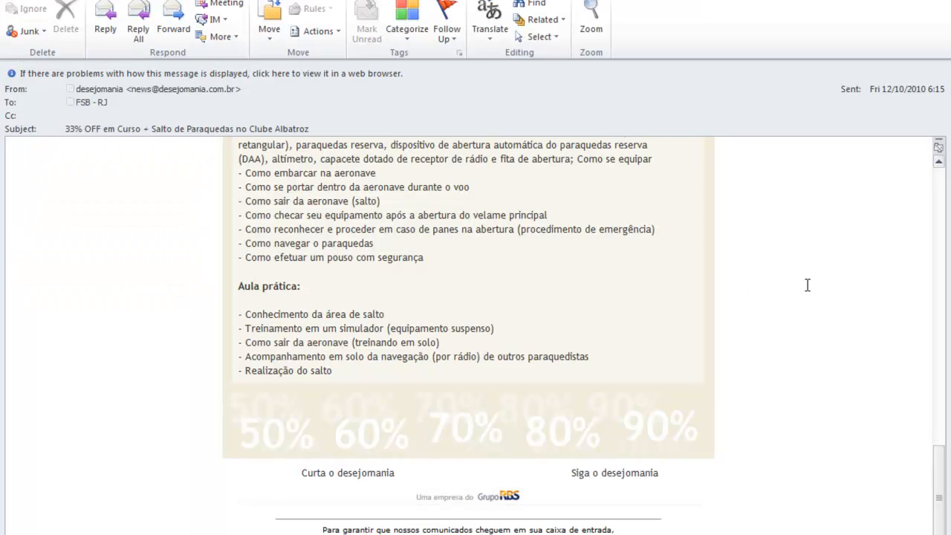
pyautogui.scroll(-1, 807, 284)
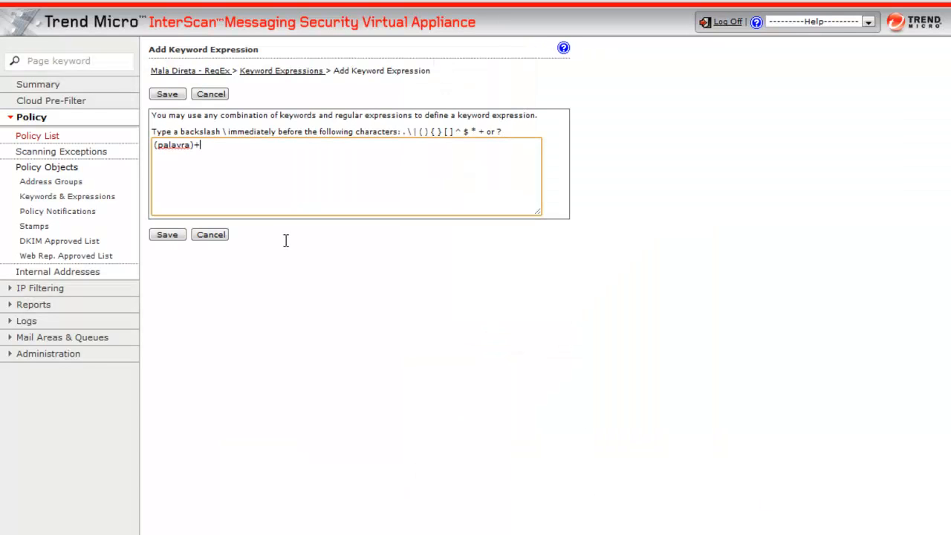
# - Replace the word inside the expression with cancele, copy the expression text, and save it
pyautogui.doubleClick(170, 146)
pyautogui.write('cancele')
pyautogui.moveTo(208, 146); pyautogui.dragTo(142, 146)
pyautogui.hotkey('ctrl', 'c')
pyautogui.click(168, 95)
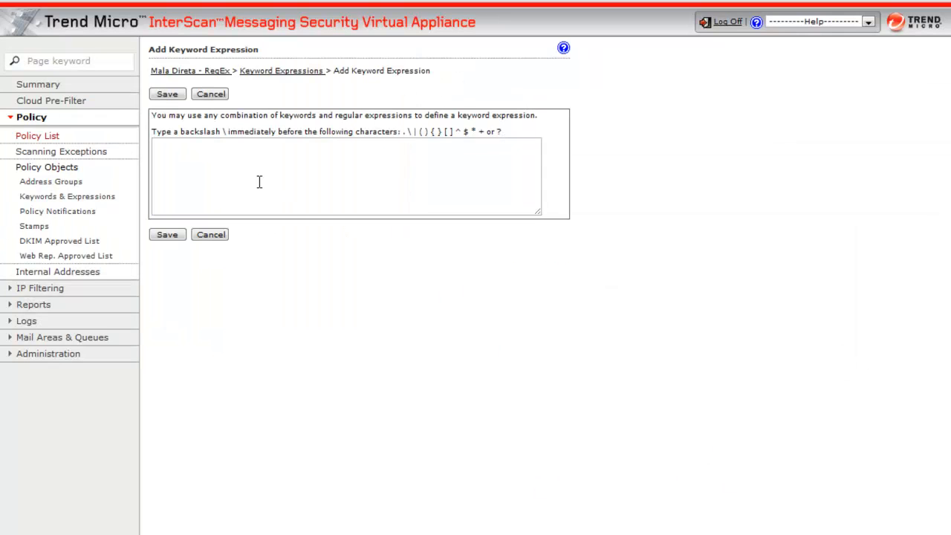
# - Paste the copied expression into a new keyword expression, change its word to make (inscrição)+, and save it
pyautogui.click(260, 182)
pyautogui.hotkey('ctrl', 'v')
pyautogui.doubleClick(178, 144)
pyautogui.write('inscre')
pyautogui.write('ção')
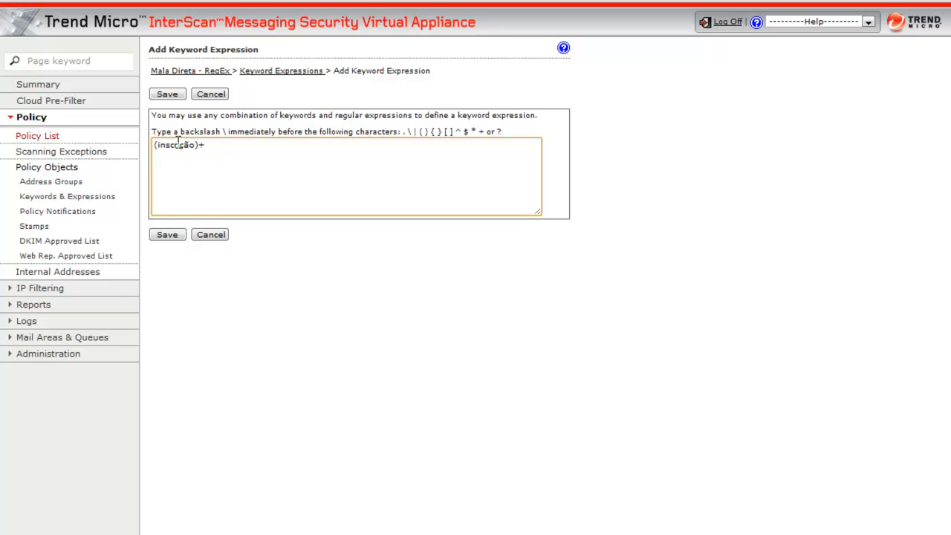
pyautogui.click(177, 236)
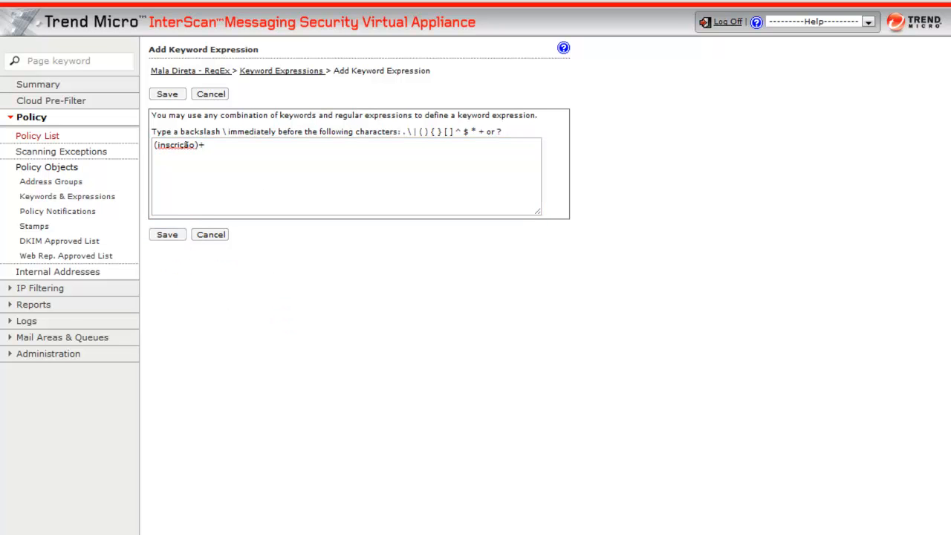
# - Examine the unsubscribe wording in the footer of the "A Consolidação do Refis da Crise" email
pyautogui.moveTo(1, 74)
pyautogui.click(61, 208)
pyautogui.scroll(-5, 590, 323)
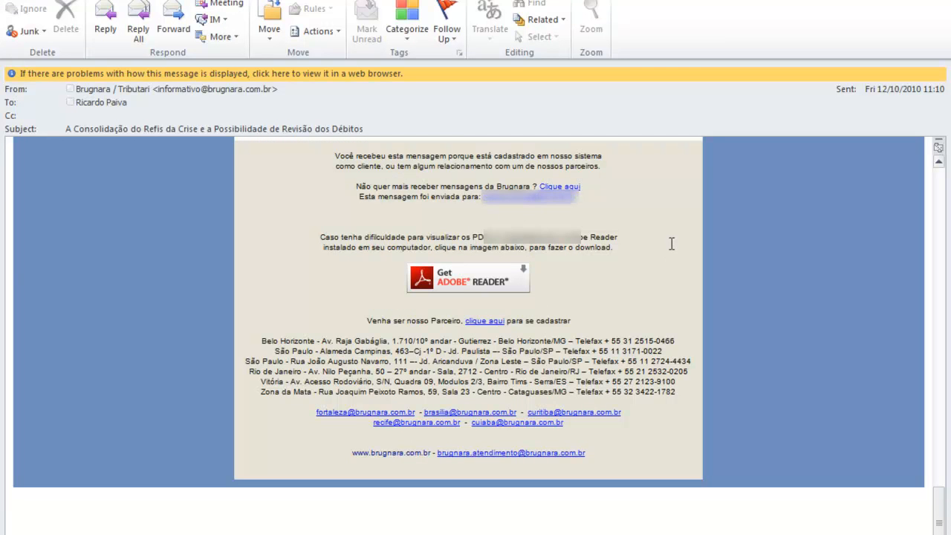
# - Compare the words receber and mensagens in the email's unsubscribe sentence with the expressions already in the Mala Direta list
pyautogui.scroll(1, 676, 238)
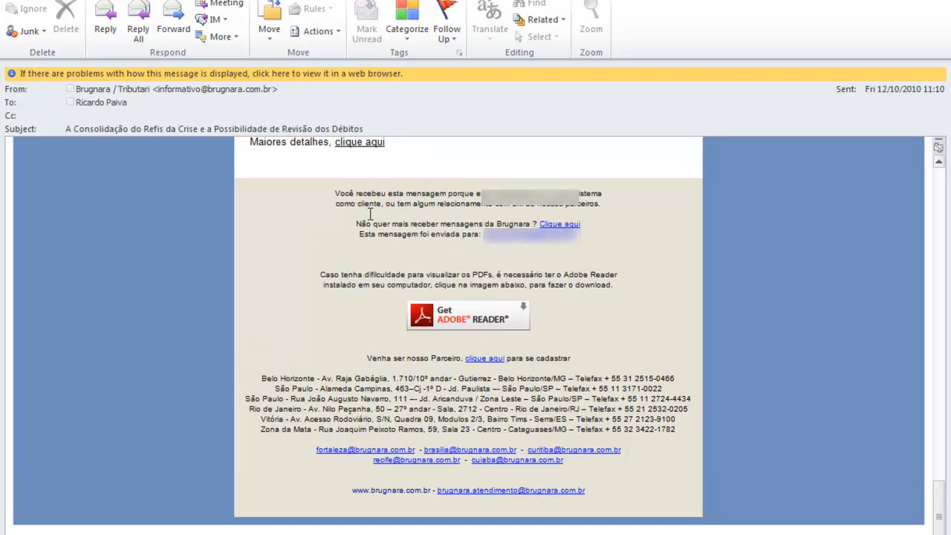
pyautogui.moveTo(356, 223); pyautogui.dragTo(488, 219)
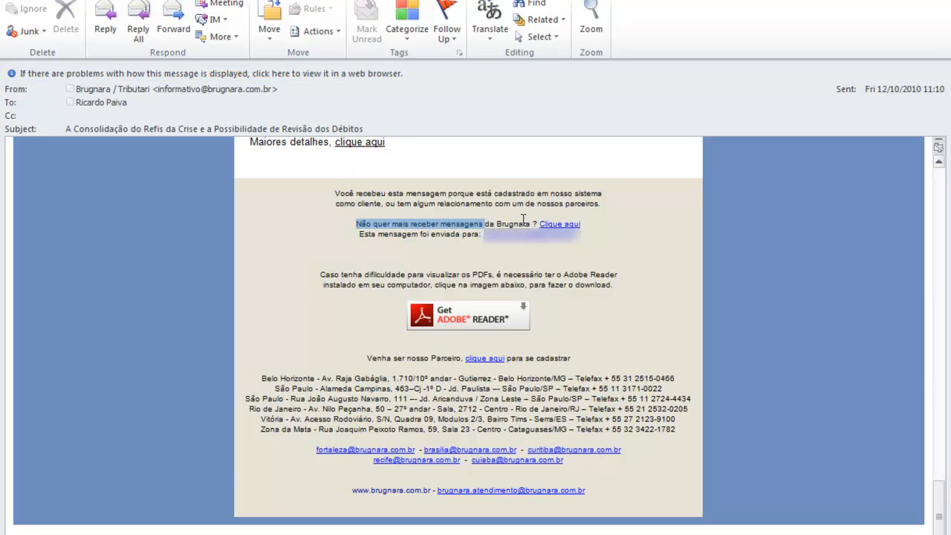
pyautogui.doubleClick(421, 224)
pyautogui.hotkey('ctrl', 'c')
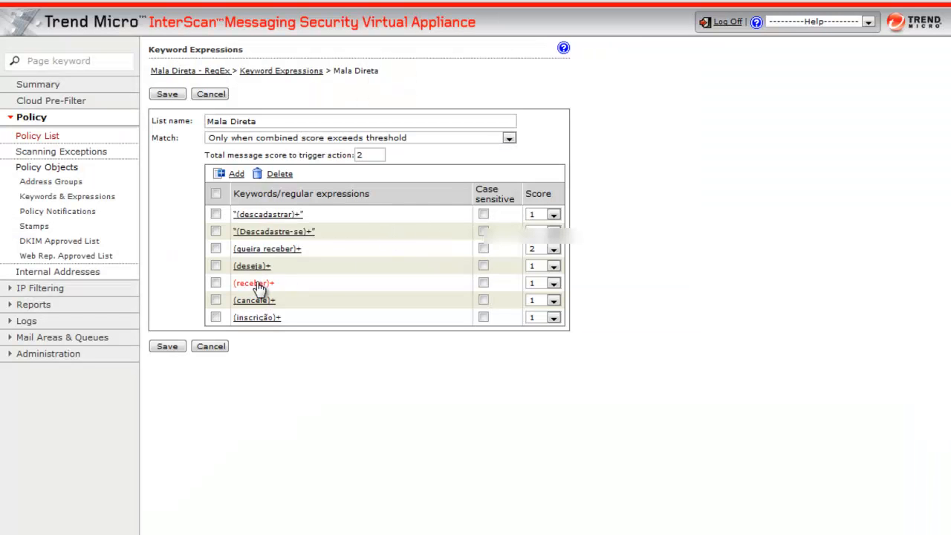
pyautogui.moveTo(281, 283); pyautogui.dragTo(238, 285)
pyautogui.hotkey('alt', 'Tab')
pyautogui.hotkey('alt', 'Tab')
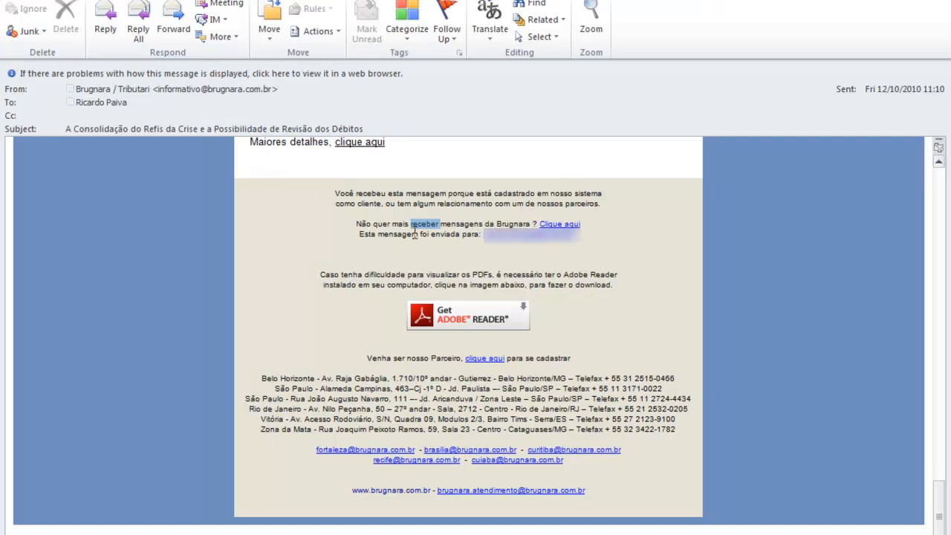
pyautogui.doubleClick(460, 223)
pyautogui.hotkey('alt', 'Tab')
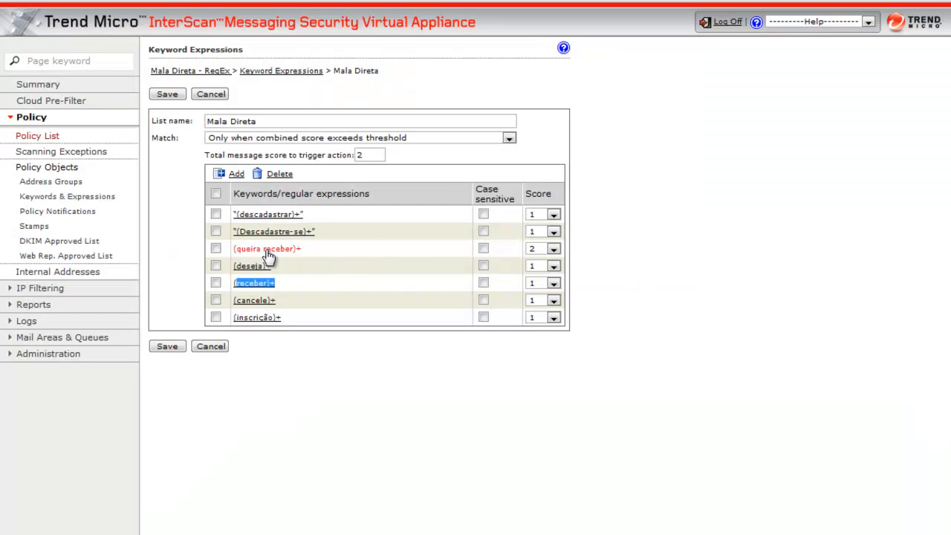
# - Add the keyword expression (mensagens)+ to the Mala Direta list and save it
pyautogui.click(233, 179)
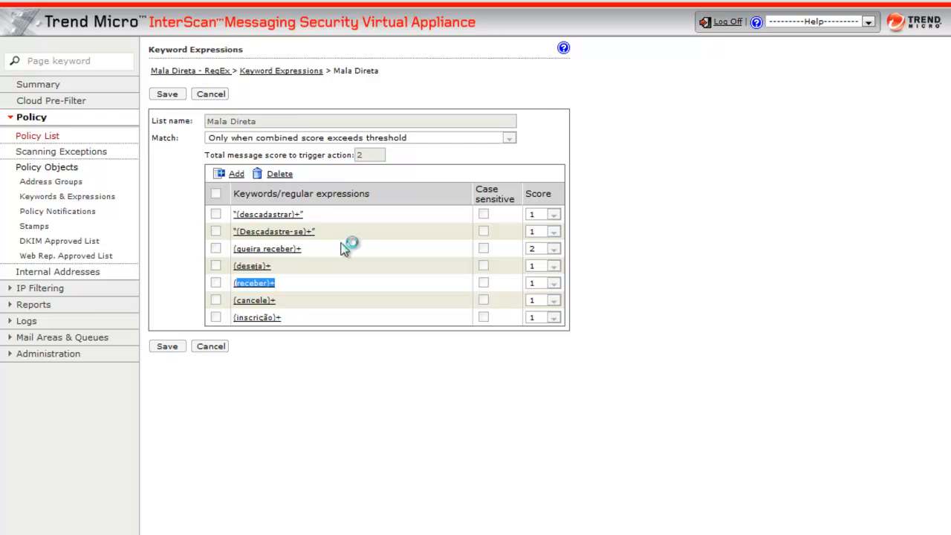
pyautogui.click(275, 171)
pyautogui.hotkey('ctrl', 'v')
pyautogui.moveTo(200, 148); pyautogui.dragTo(119, 146)
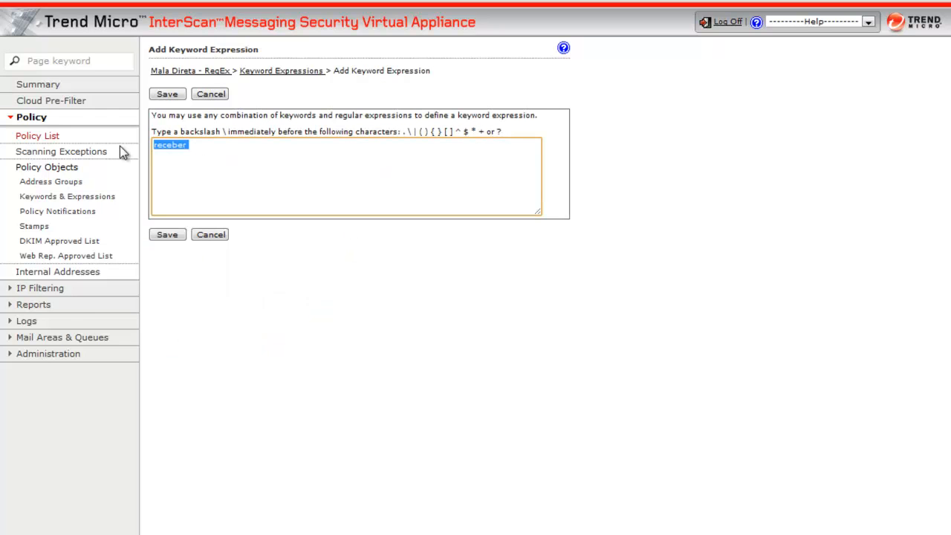
pyautogui.write('(mensagens)+')
pyautogui.click(167, 93)
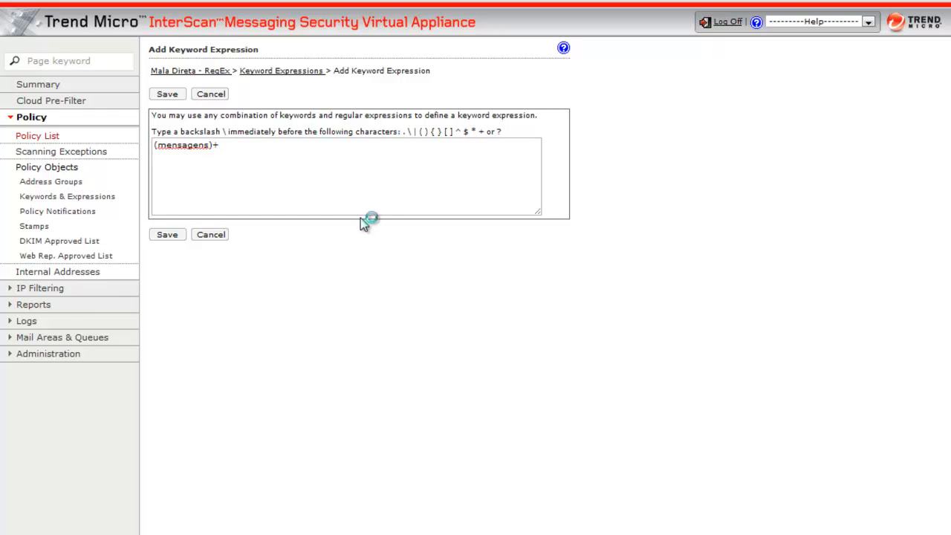
# - Check the unsubscribe wording of the FELIZ NATAL and Jantar japonês emails against the Mala Direta keyword list
pyautogui.moveTo(2, 98)
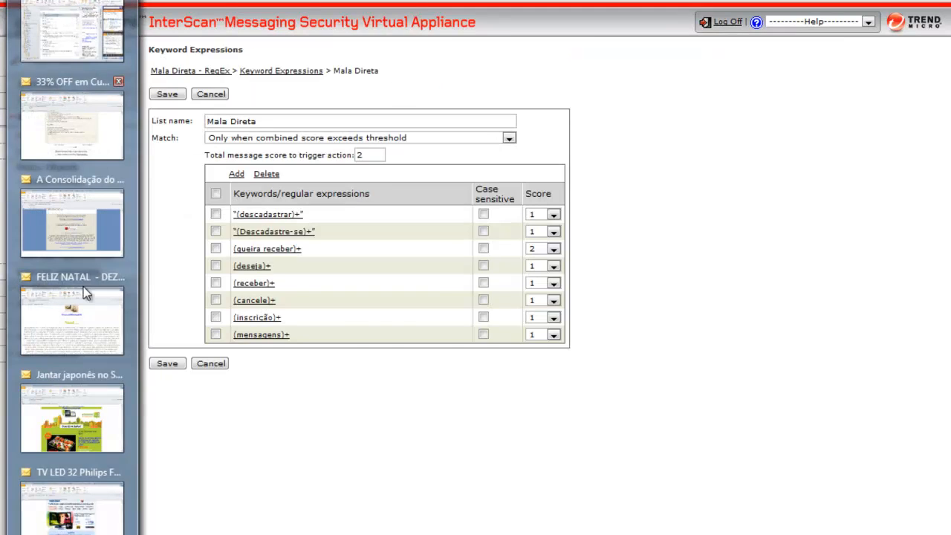
pyautogui.click(83, 283)
pyautogui.scroll(-5, 565, 345)
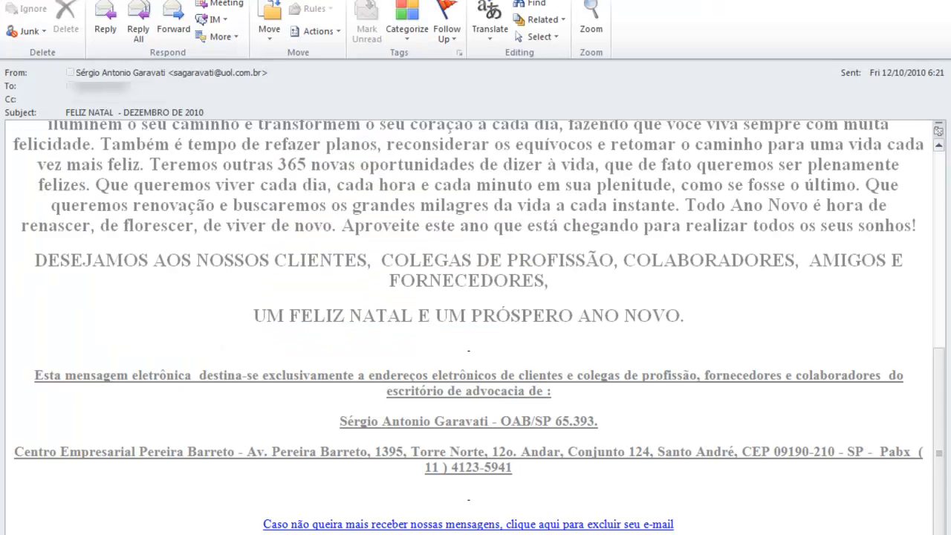
pyautogui.click(74, 386)
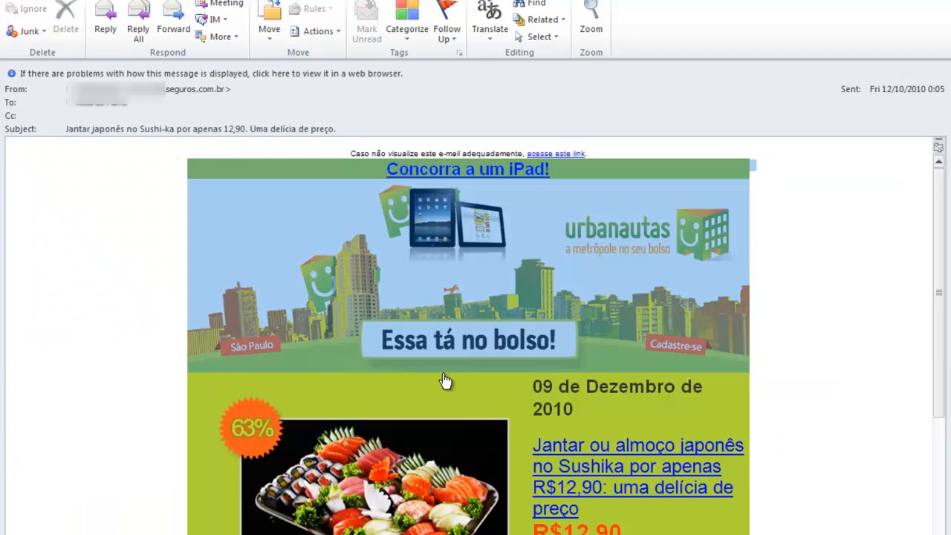
pyautogui.scroll(-5, 884, 261)
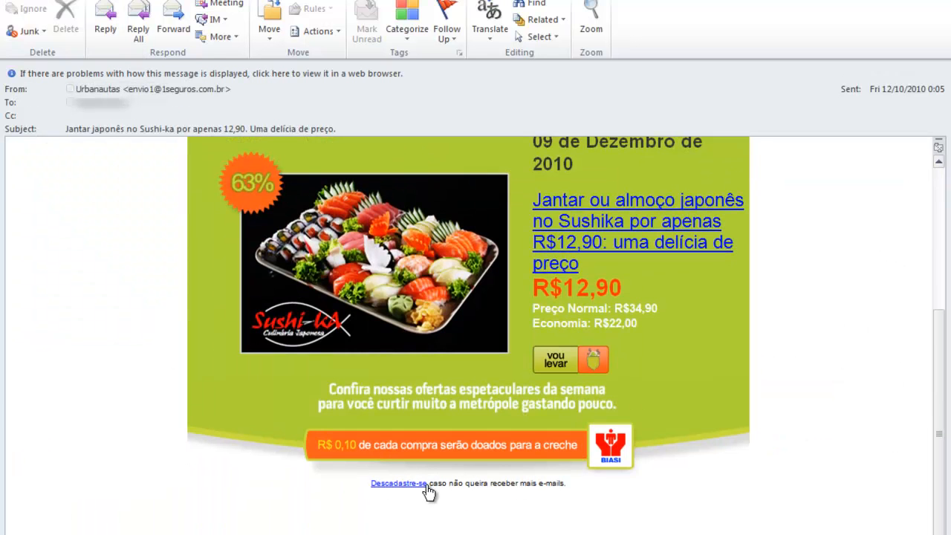
pyautogui.moveTo(429, 484); pyautogui.dragTo(373, 491)
pyautogui.hotkey('alt', 'Tab')
pyautogui.hotkey('alt', 'Tab')
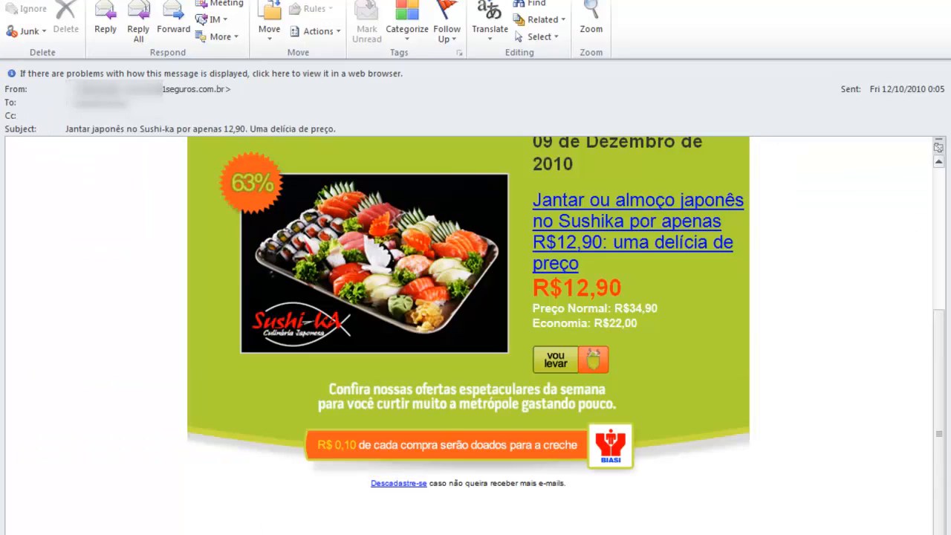
pyautogui.hotkey('alt', 'Tab')
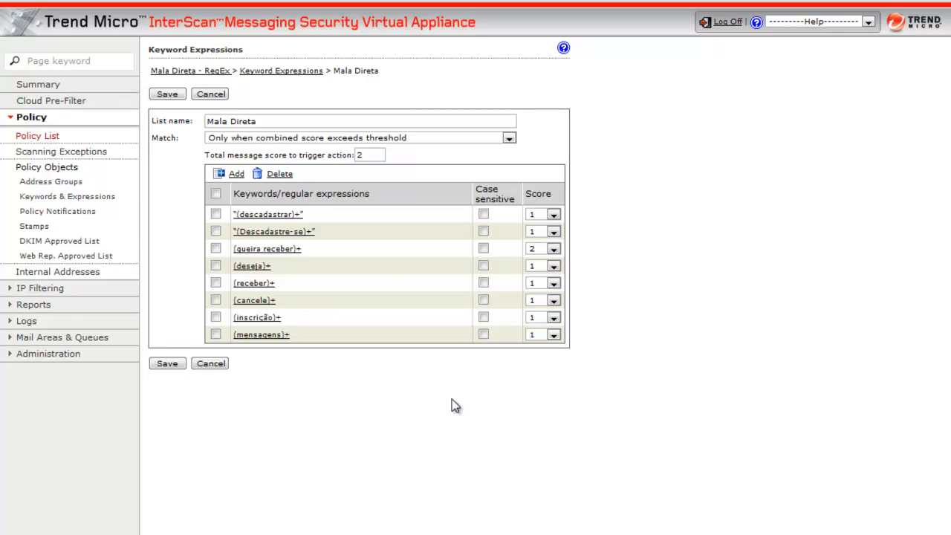
# - Remove the quotation marks around the Descadastre-se expression, leaving (Descadastre-se)+, and save it
pyautogui.click(283, 234)
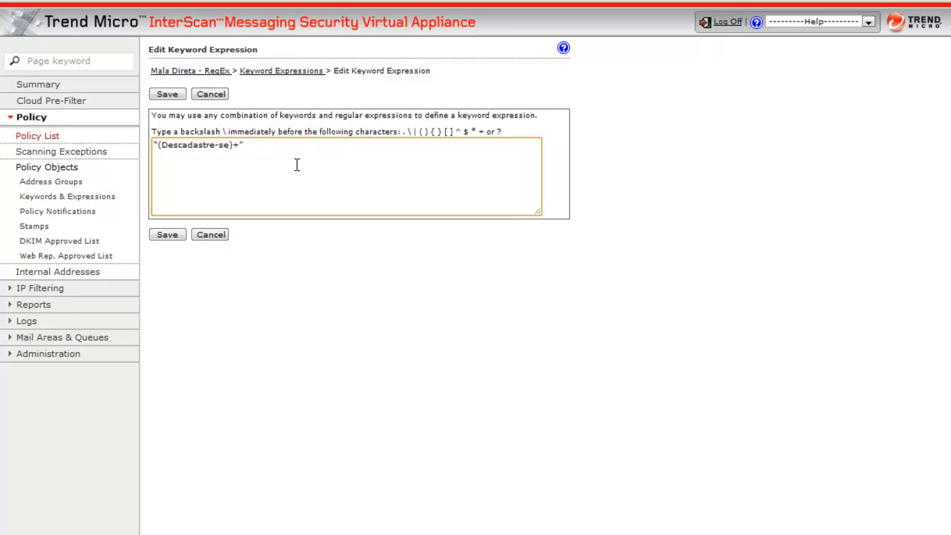
pyautogui.press('BackSpace')
pyautogui.press('Home')
pyautogui.press('Delete')
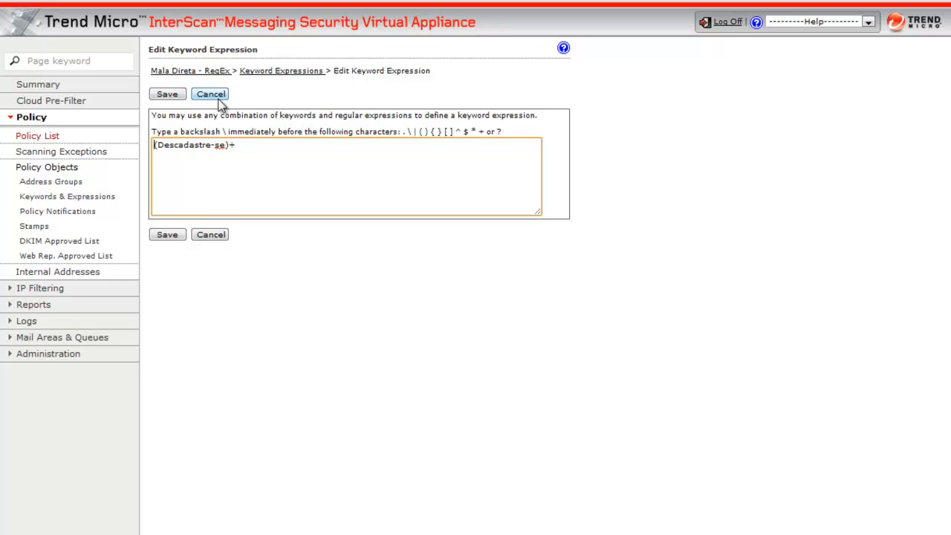
pyautogui.click(169, 98)
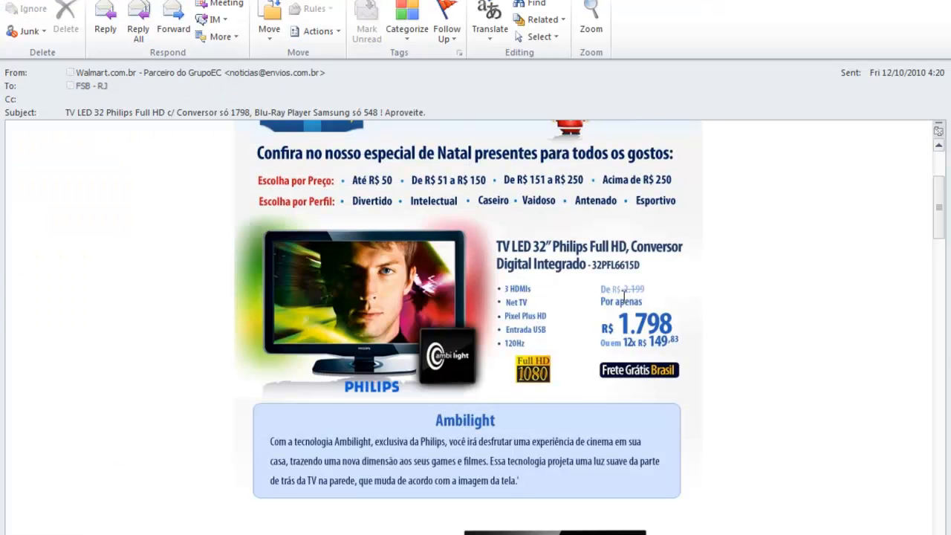
# - Remove the quotation marks around the descadastrar expression, leaving (descadastrar)+, and save it
pyautogui.scroll(-20, 833, 324)
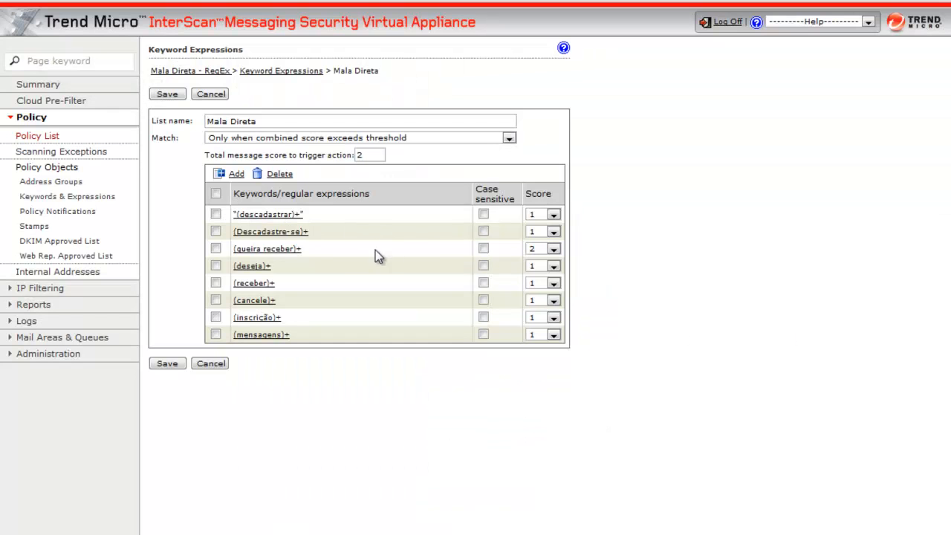
pyautogui.click(282, 215)
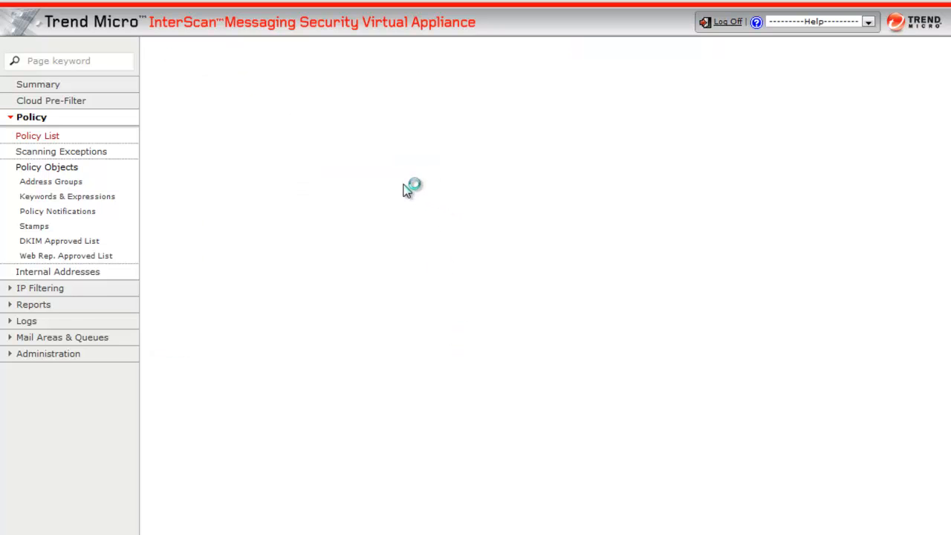
pyautogui.click(340, 174)
pyautogui.press('Home')
pyautogui.press('Delete')
pyautogui.click(172, 97)
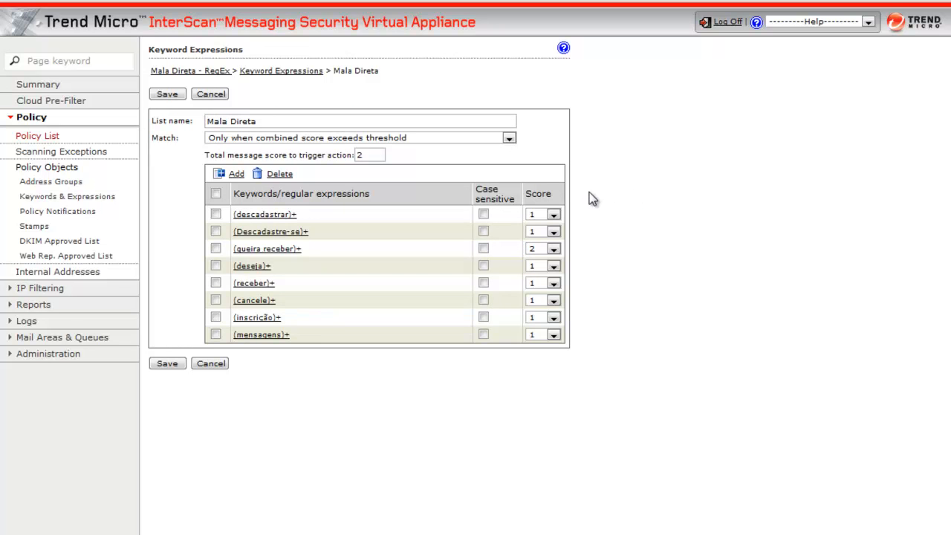
# - Review the score options for (descadastrar)+, the score of (queira receber)+, and the total message score that triggers the action
pyautogui.click(553, 215)
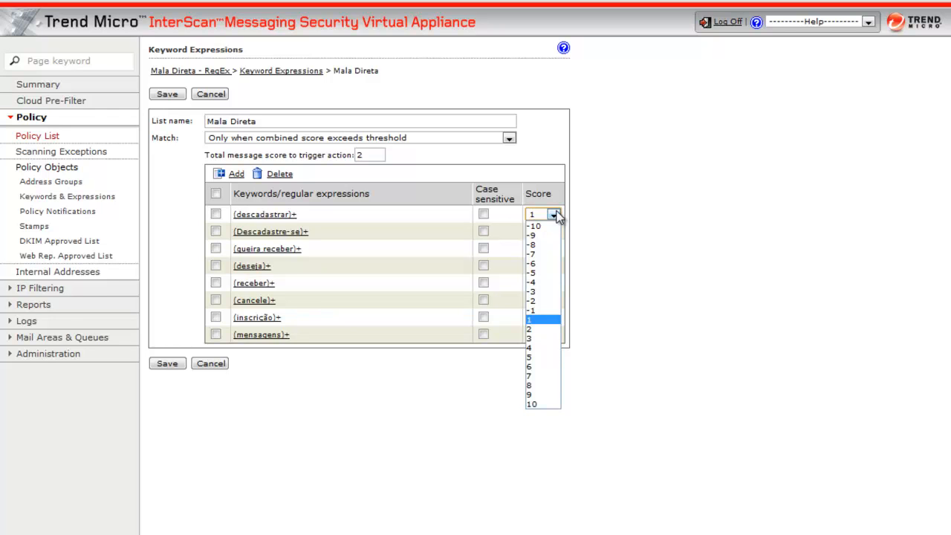
pyautogui.click(552, 322)
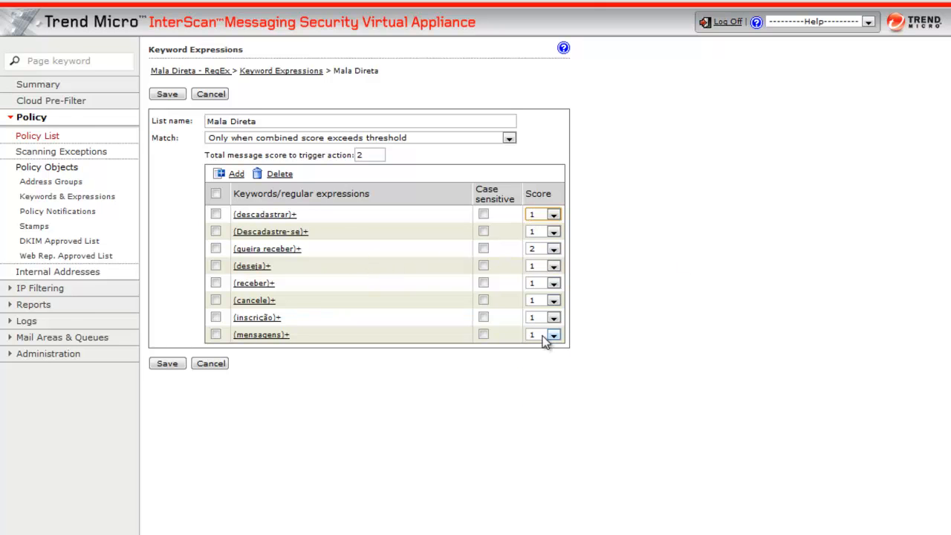
pyautogui.moveTo(316, 249); pyautogui.dragTo(232, 249)
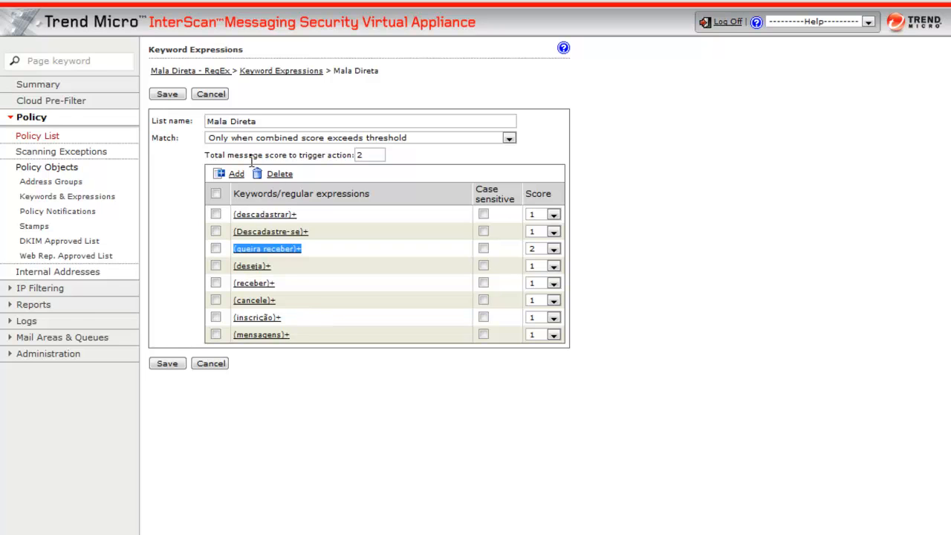
pyautogui.moveTo(208, 154); pyautogui.dragTo(334, 158)
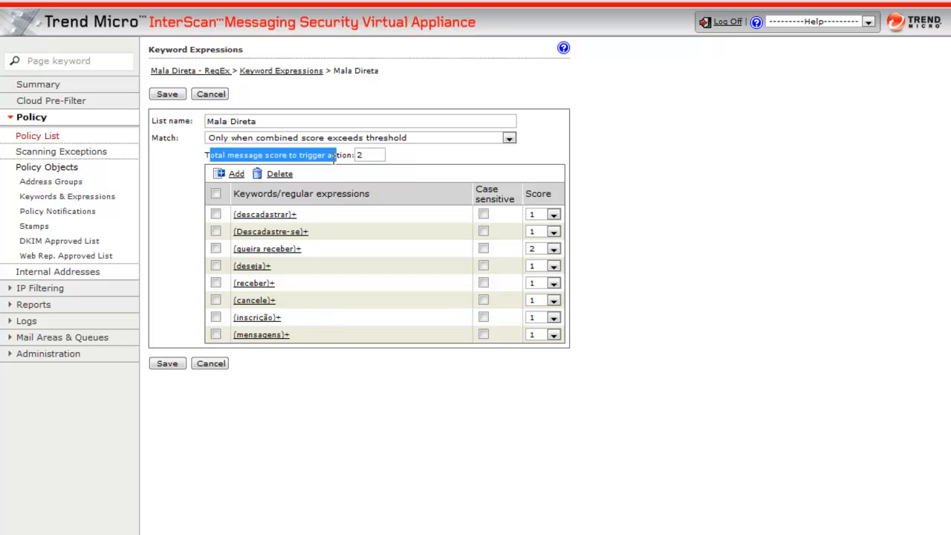
pyautogui.click(364, 155)
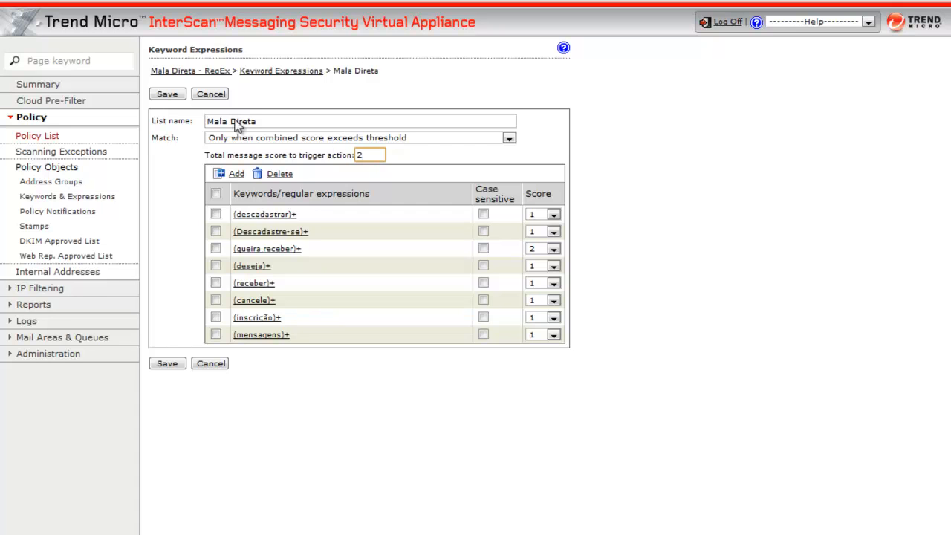
# - Save the Mala Direta list, keep it selected for the body keyword condition, and save the rule's scanning conditions
pyautogui.click(167, 95)
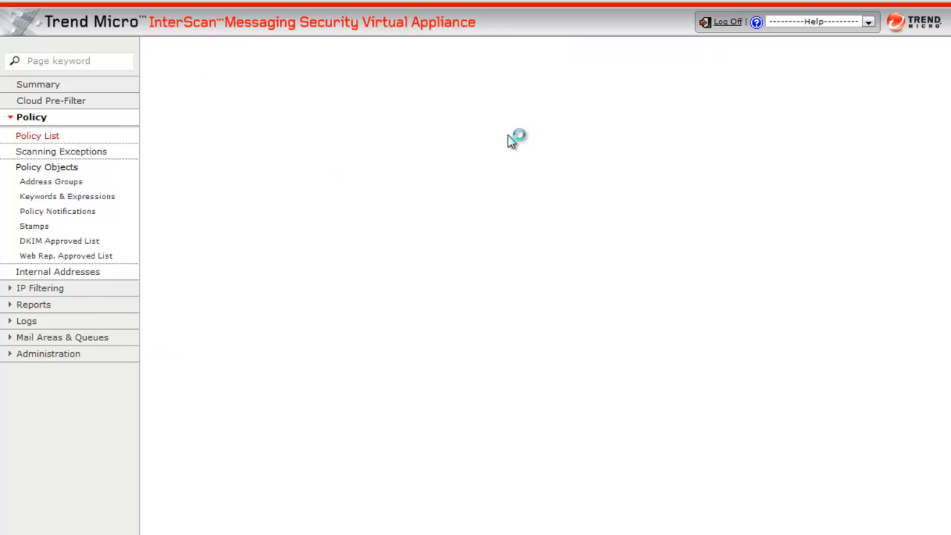
pyautogui.click(412, 151)
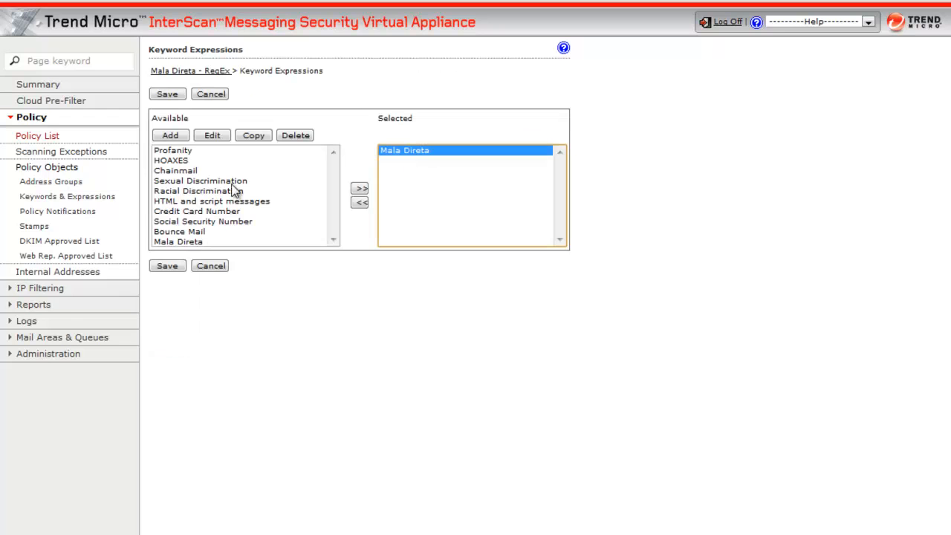
pyautogui.click(180, 242)
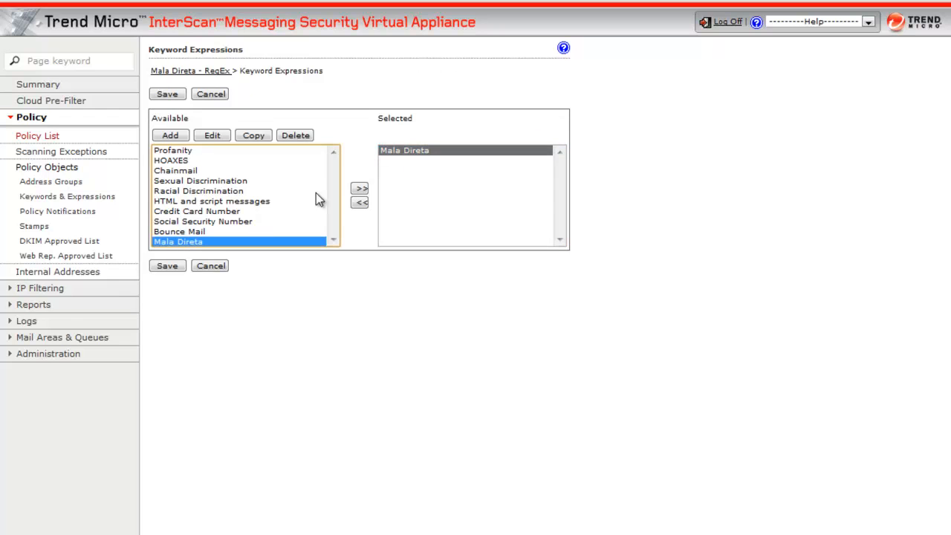
pyautogui.click(168, 267)
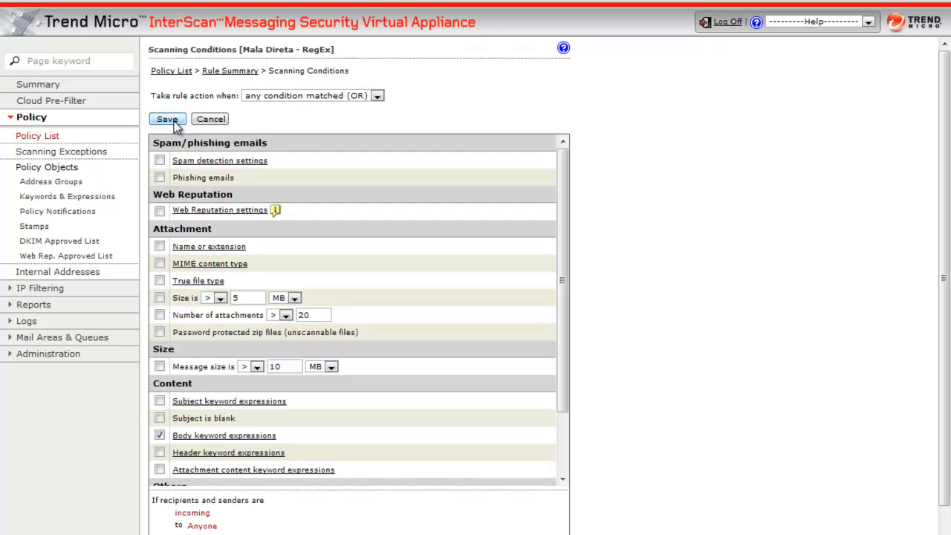
pyautogui.click(170, 120)
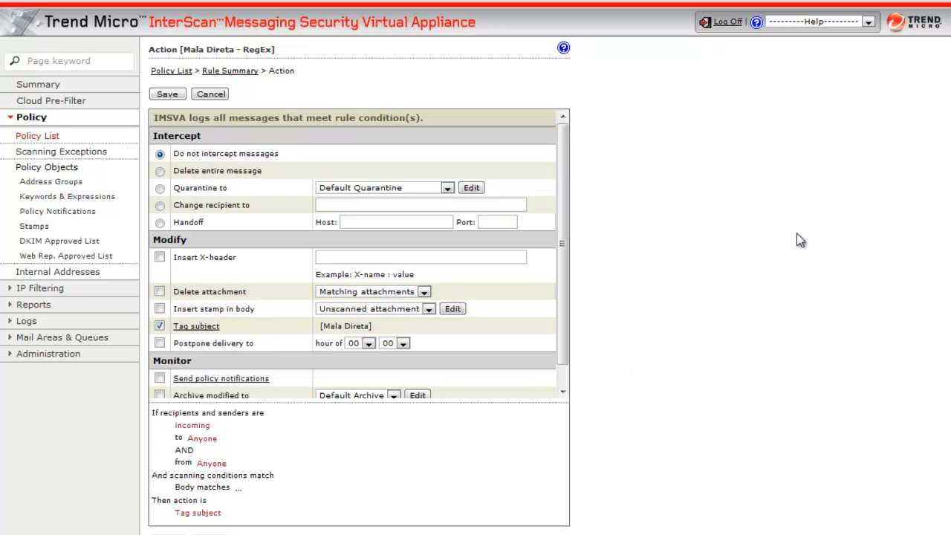
# - Set the rule action to Do not intercept messages with the subject tag [Mala Direta], and save it
pyautogui.click(160, 189)
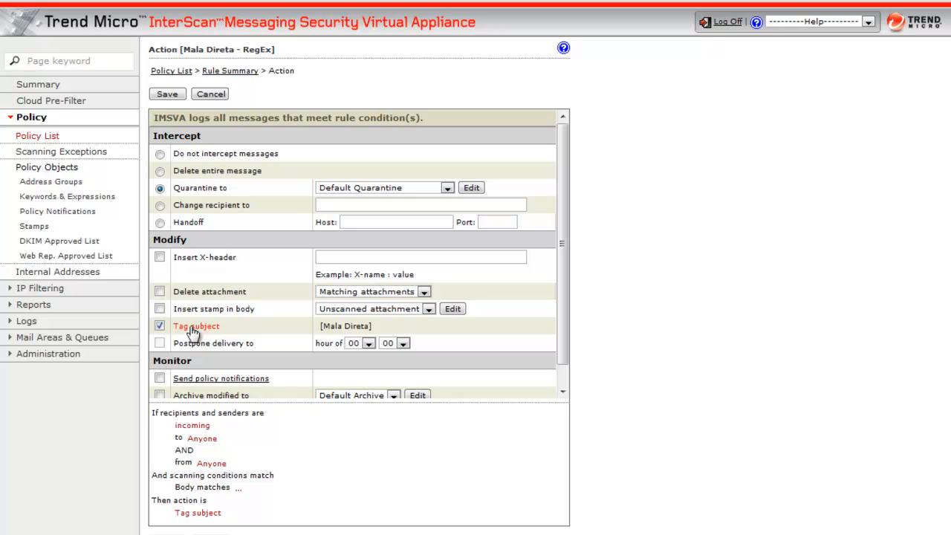
pyautogui.click(160, 154)
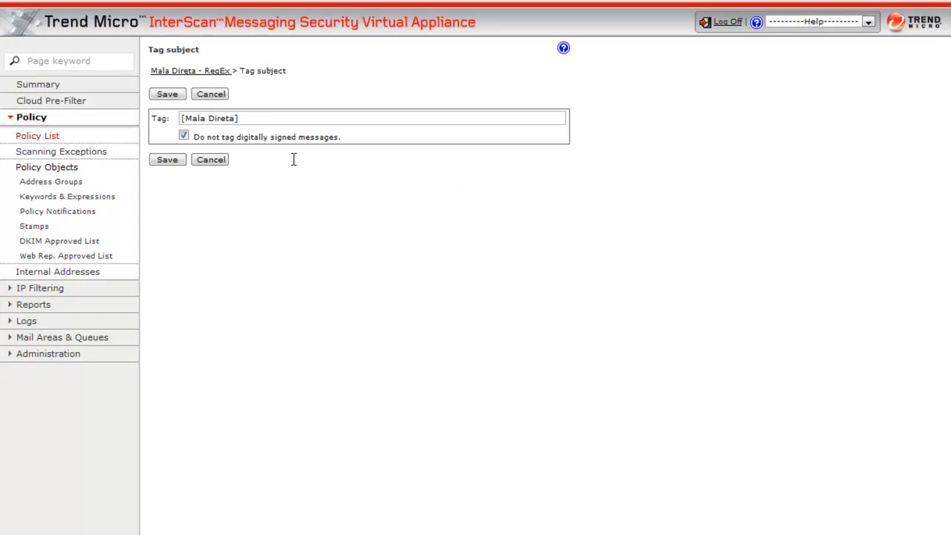
pyautogui.moveTo(248, 119); pyautogui.dragTo(166, 117)
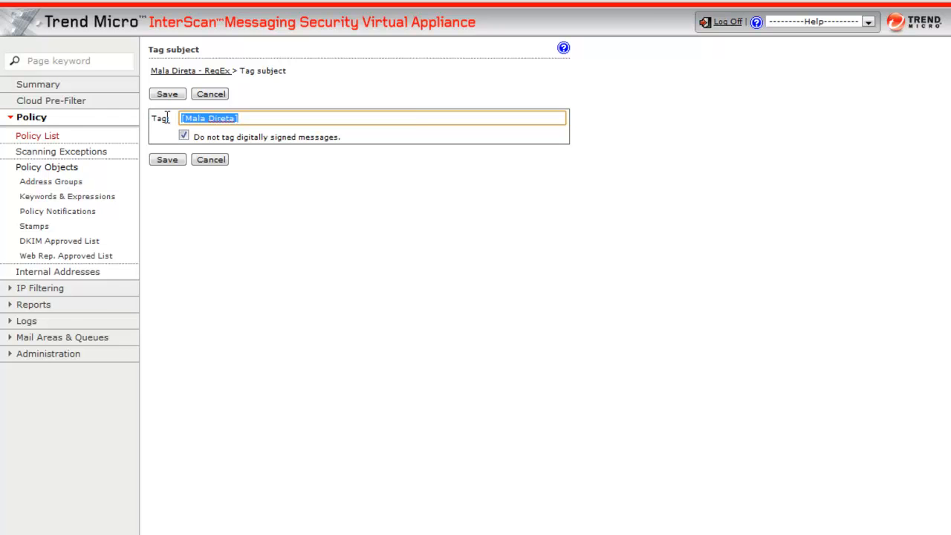
pyautogui.click(167, 95)
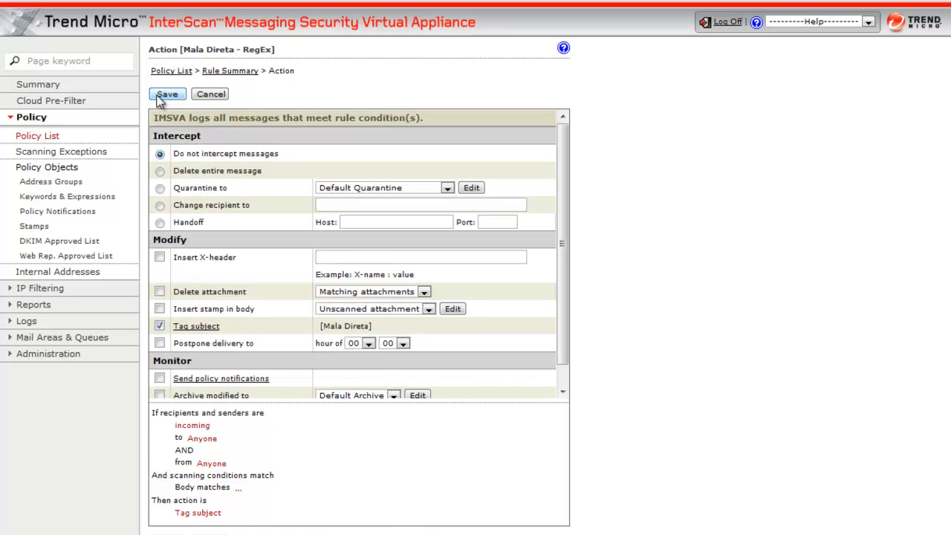
pyautogui.click(166, 94)
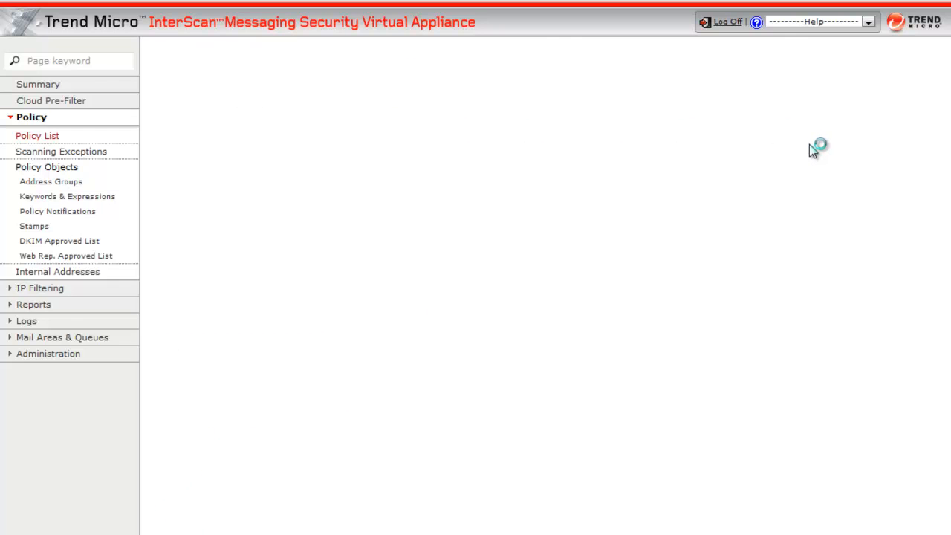
# - Save the Mala Direta - RegEx rule with order number 1 and check its entry in the policy list
pyautogui.moveTo(324, 154); pyautogui.dragTo(208, 152)
pyautogui.doubleClick(229, 170)
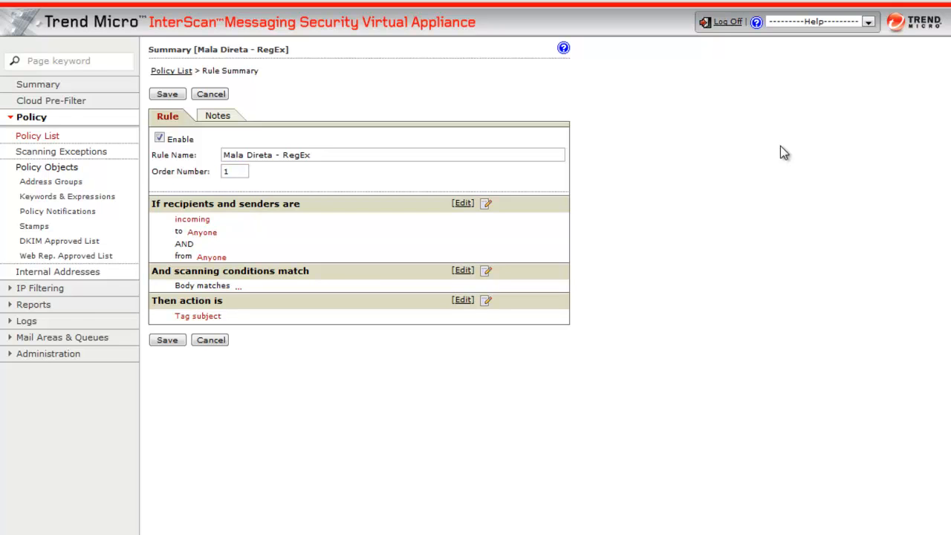
pyautogui.click(169, 341)
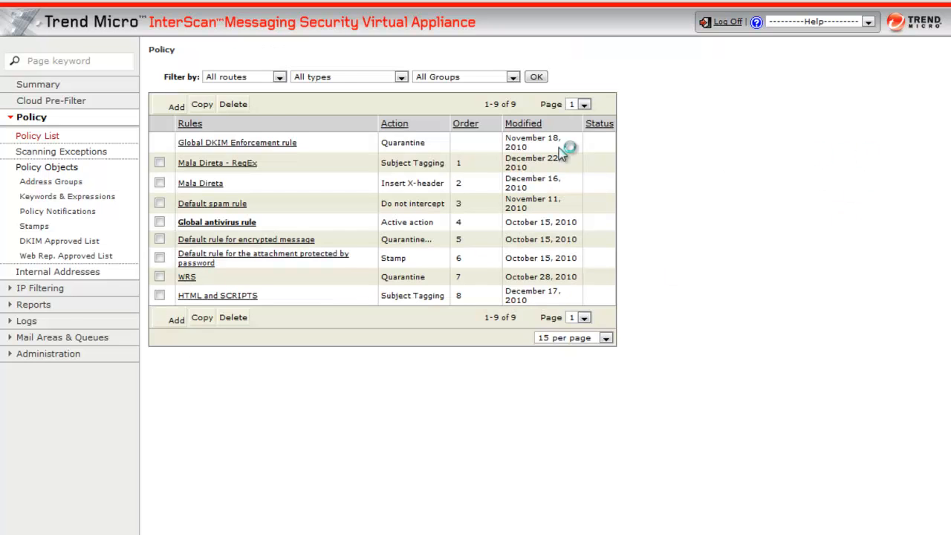
pyautogui.moveTo(614, 165); pyautogui.dragTo(159, 161)
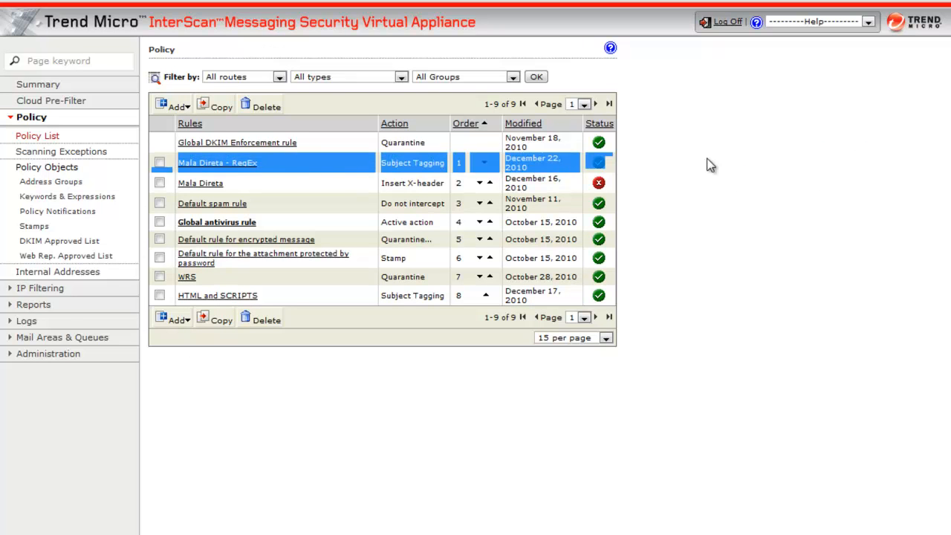